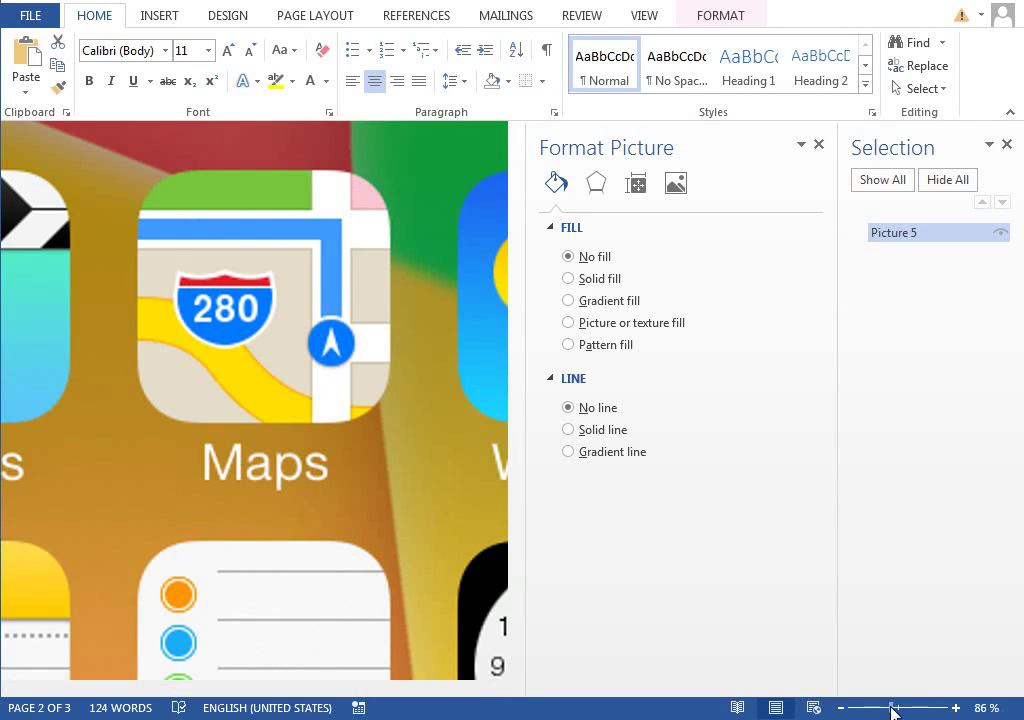
# Paste the black rounded rectangle onto the Weather icon and zoom to about 310% beside Maps
pyautogui.hotkey('ctrl', 'v')
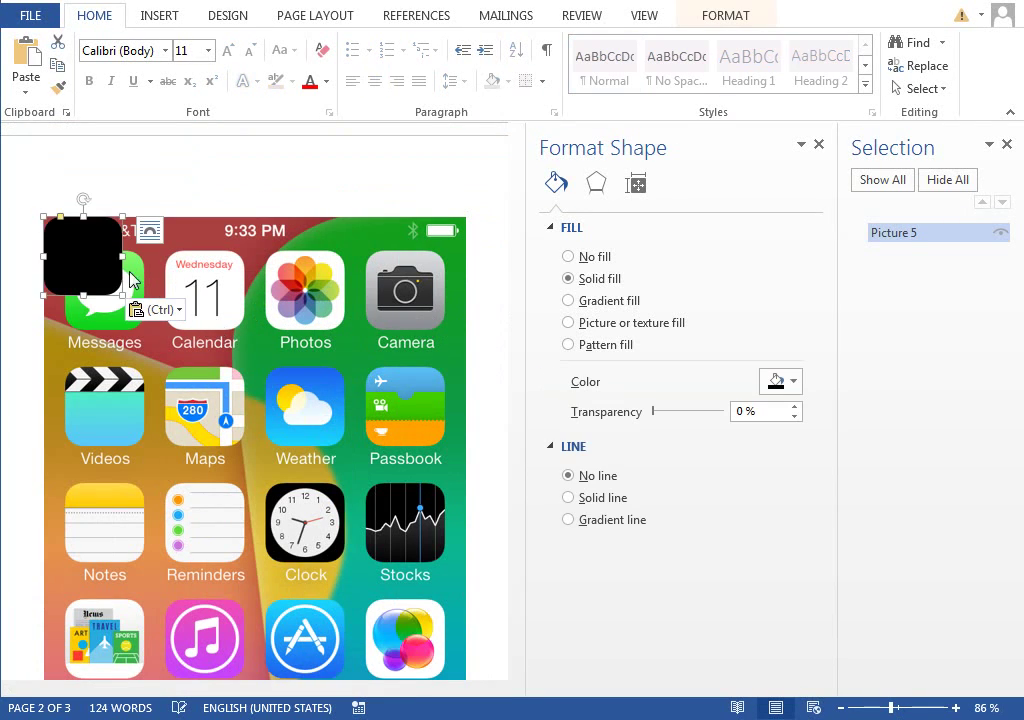
pyautogui.moveTo(96, 264); pyautogui.dragTo(322, 416)
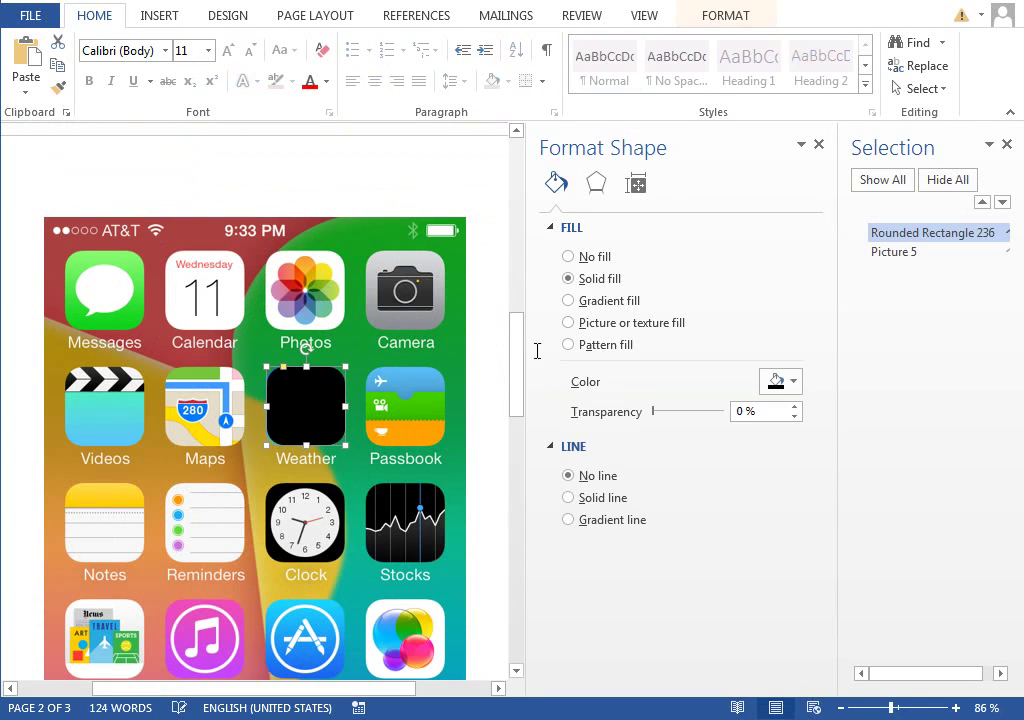
pyautogui.click(906, 708)
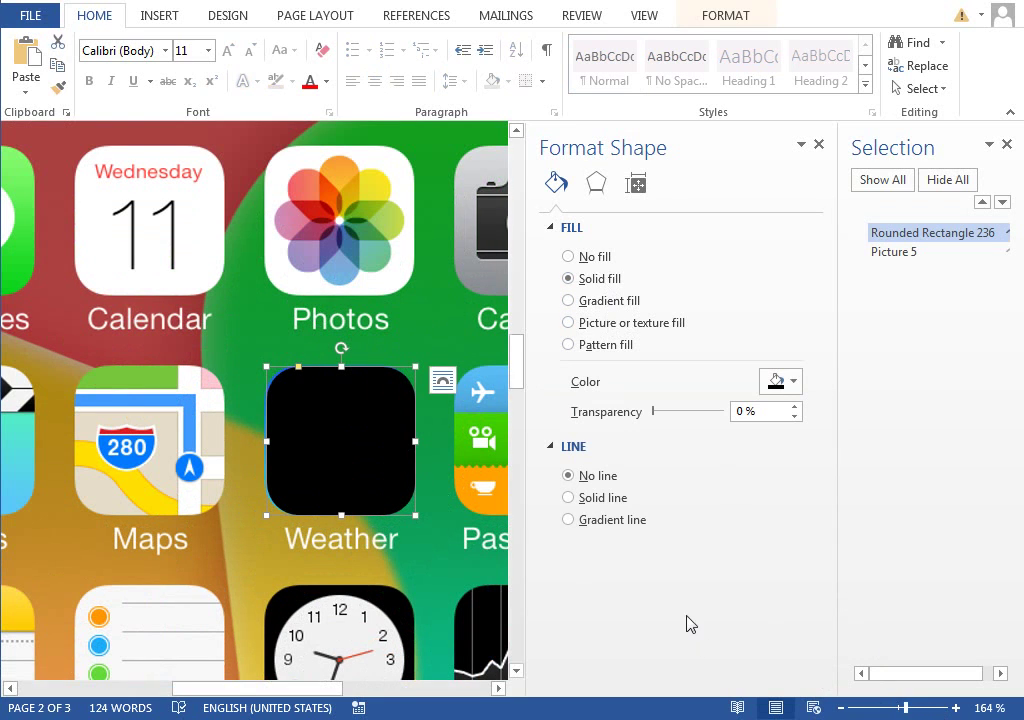
pyautogui.click(917, 708)
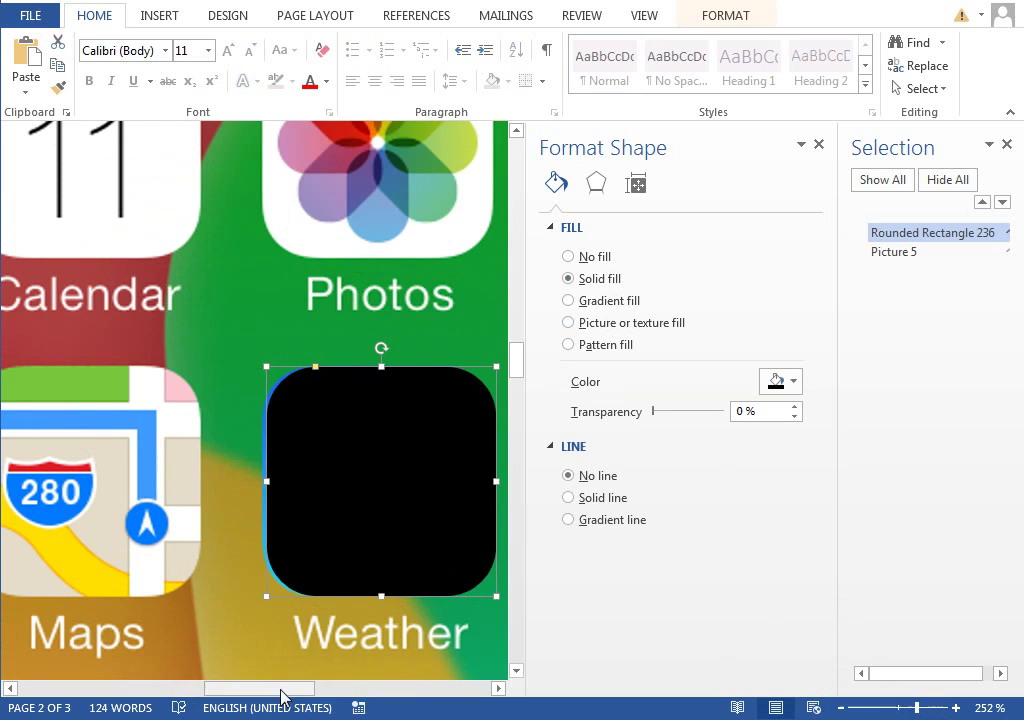
pyautogui.hscroll(-3, 285, 689)
pyautogui.moveTo(529, 623); pyautogui.dragTo(617, 626)
pyautogui.moveTo(247, 683); pyautogui.dragTo(330, 705)
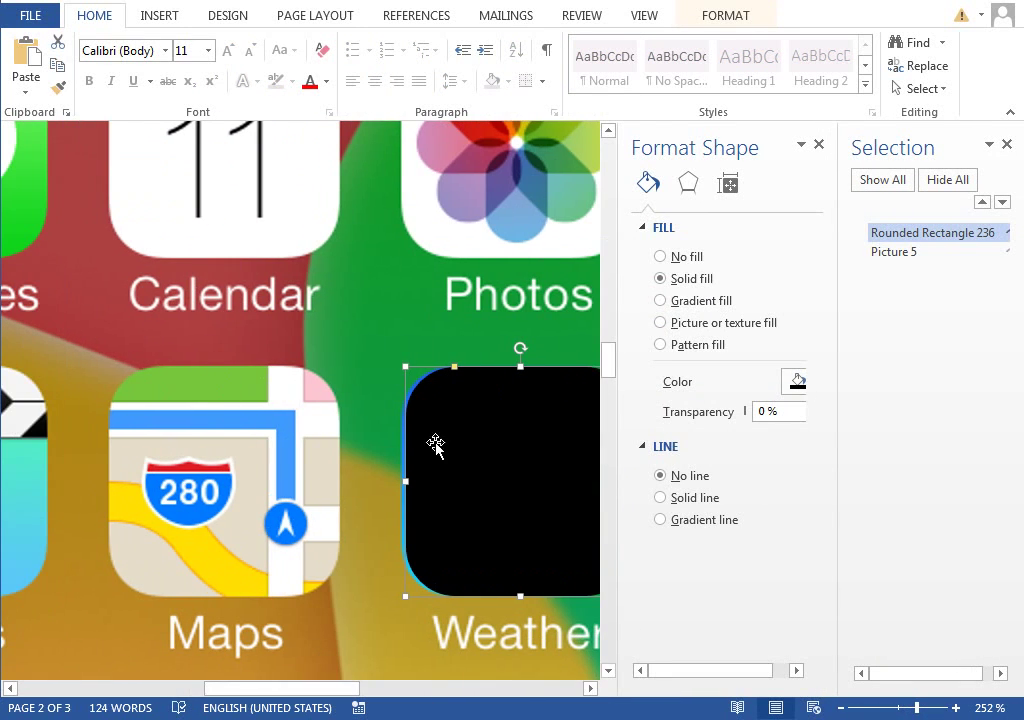
pyautogui.click(956, 708)
pyautogui.click(956, 708)
pyautogui.click(956, 708)
pyautogui.click(956, 708)
pyautogui.click(956, 708)
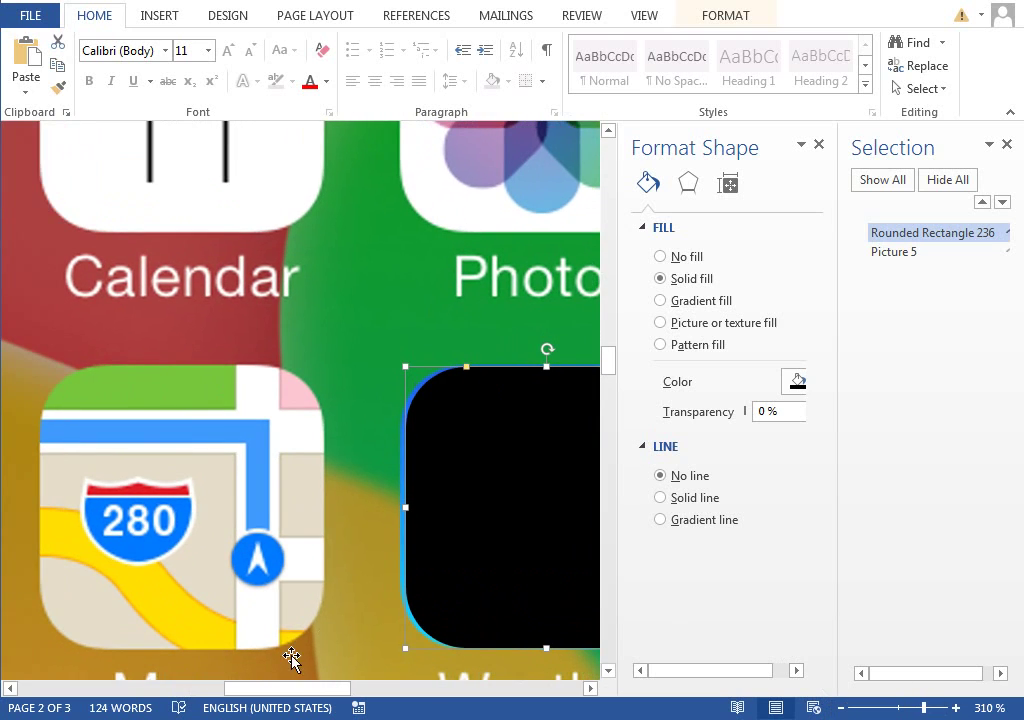
pyautogui.hscroll(-1, 288, 690)
pyautogui.scroll(-3, 347, 549)
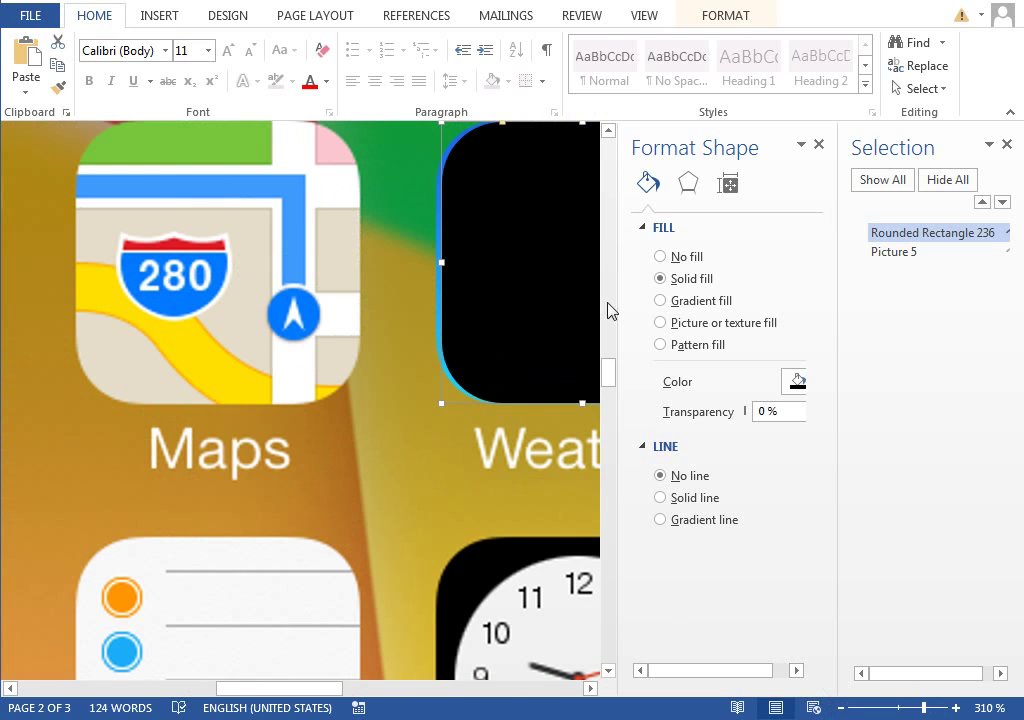
# Draw a small rectangle at the Maps icon's top-right corner
pyautogui.moveTo(608, 372); pyautogui.dragTo(608, 374)
pyautogui.click(159, 15)
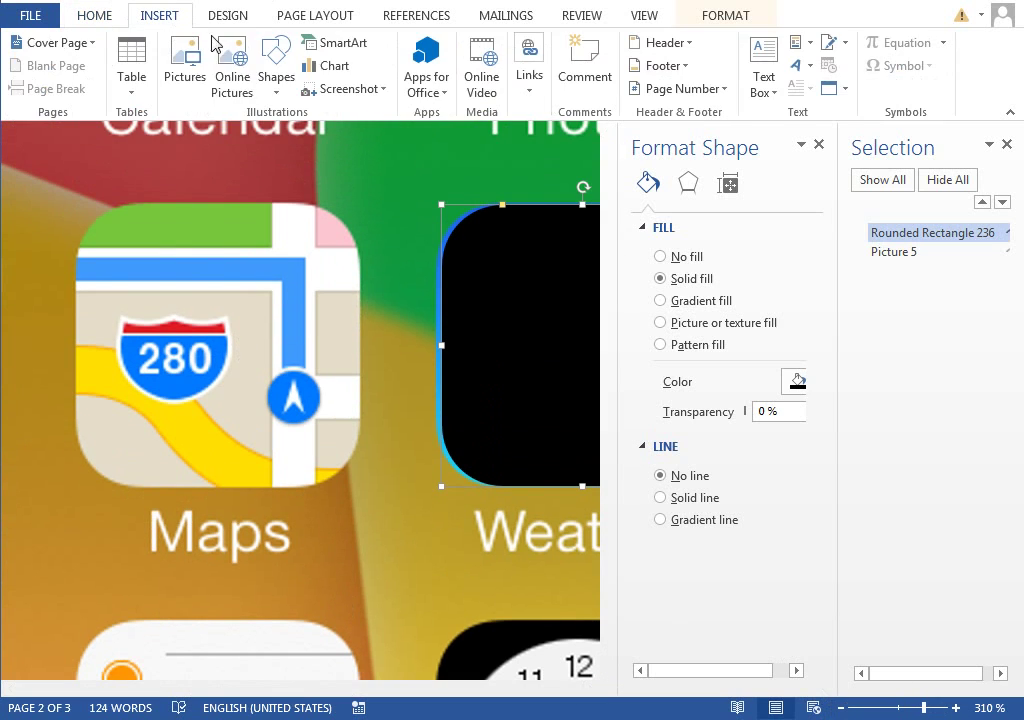
pyautogui.click(276, 60)
pyautogui.click(427, 135)
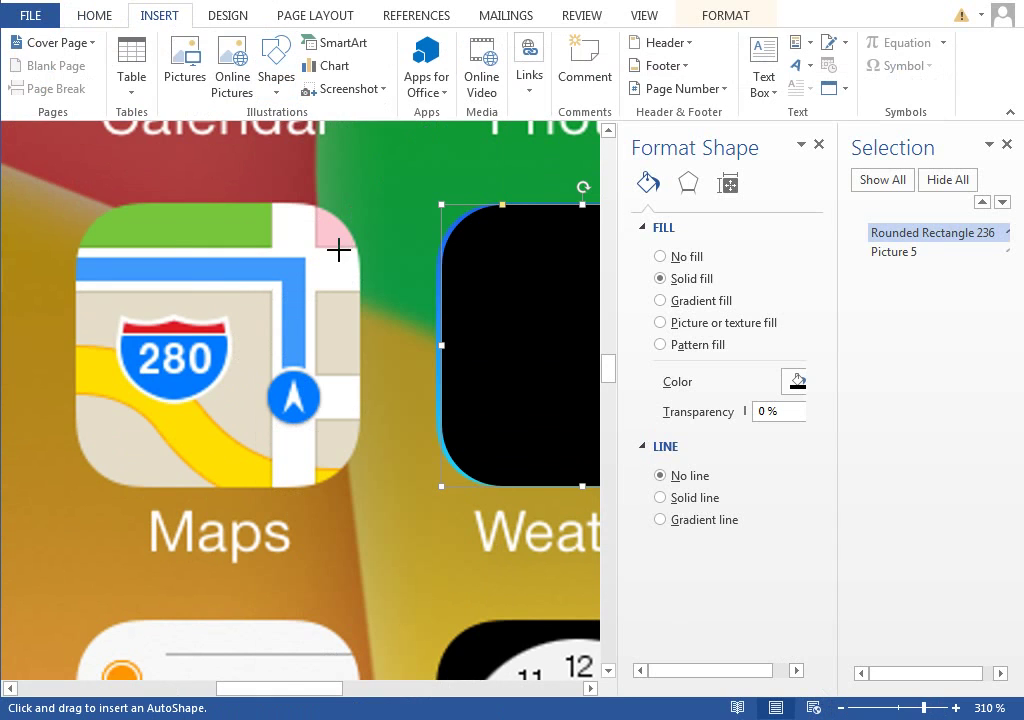
pyautogui.moveTo(316, 245); pyautogui.dragTo(378, 183)
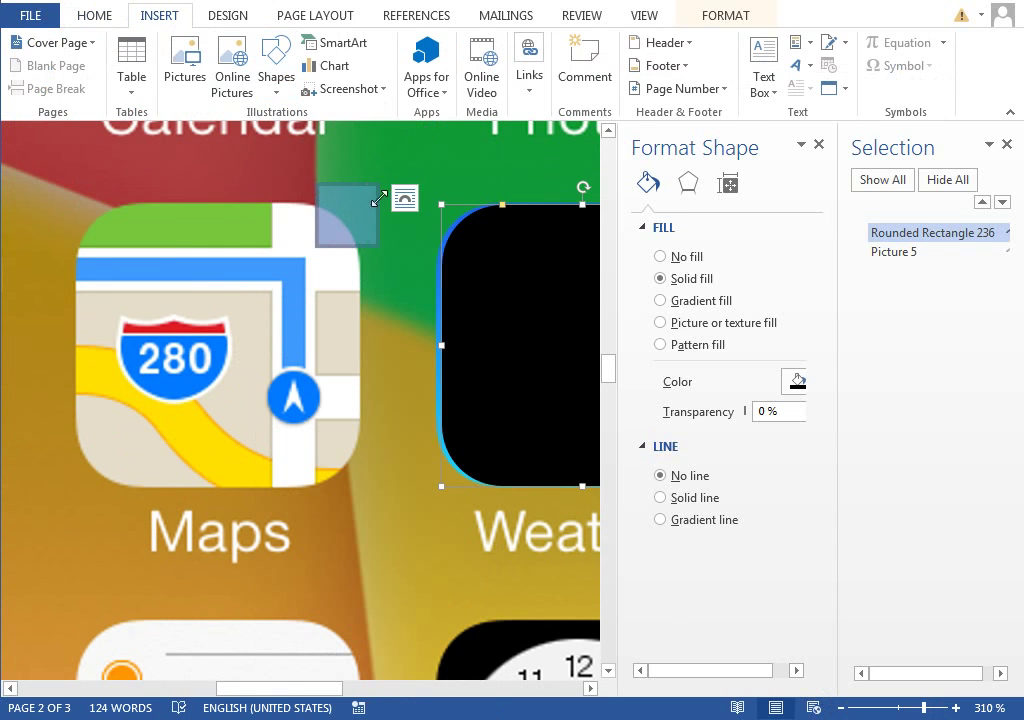
# With Lock Drawing Mode on, draw four more rectangles: right edge, below arrow, large lower-left, top strip
pyautogui.click(141, 15)
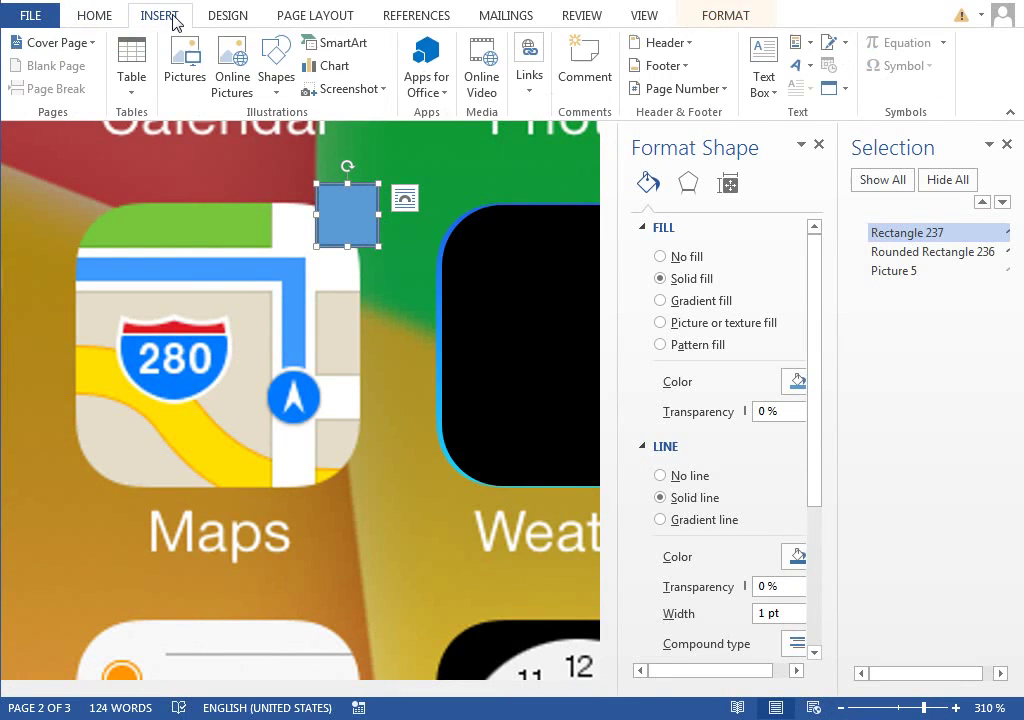
pyautogui.click(276, 62)
pyautogui.rightClick(430, 140)
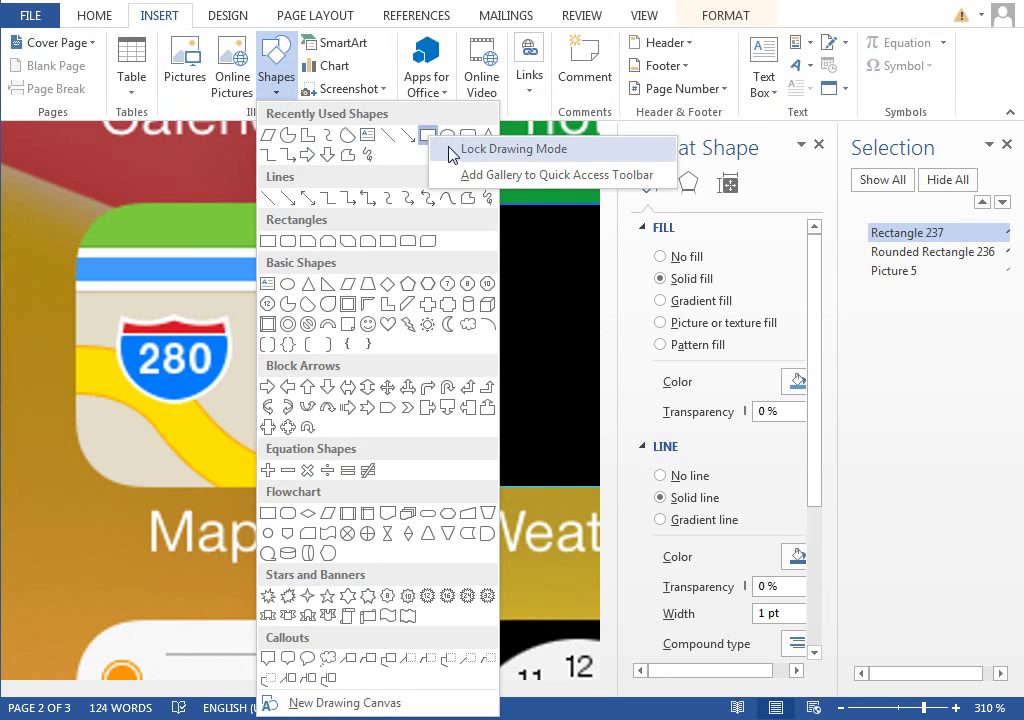
pyautogui.click(450, 150)
pyautogui.moveTo(316, 291); pyautogui.dragTo(387, 375)
pyautogui.moveTo(317, 421)
pyautogui.mouseDown()
pyautogui.moveTo(377, 476)
pyautogui.moveTo(387, 500)
pyautogui.mouseUp()
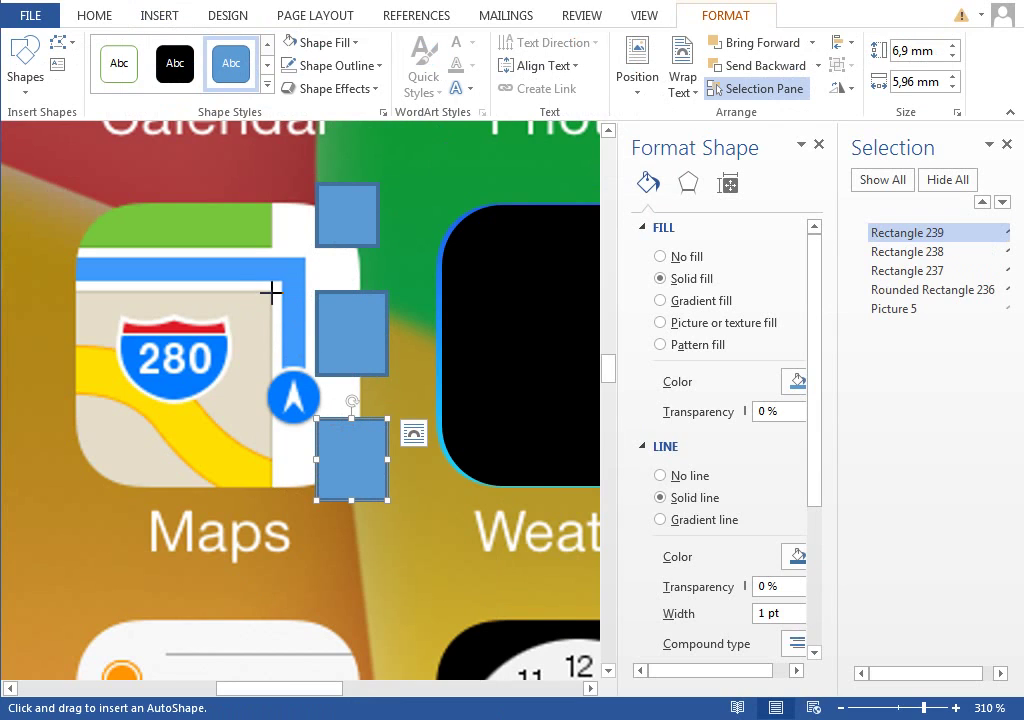
pyautogui.moveTo(271, 291)
pyautogui.mouseDown()
pyautogui.moveTo(52, 492)
pyautogui.moveTo(61, 499)
pyautogui.mouseUp()
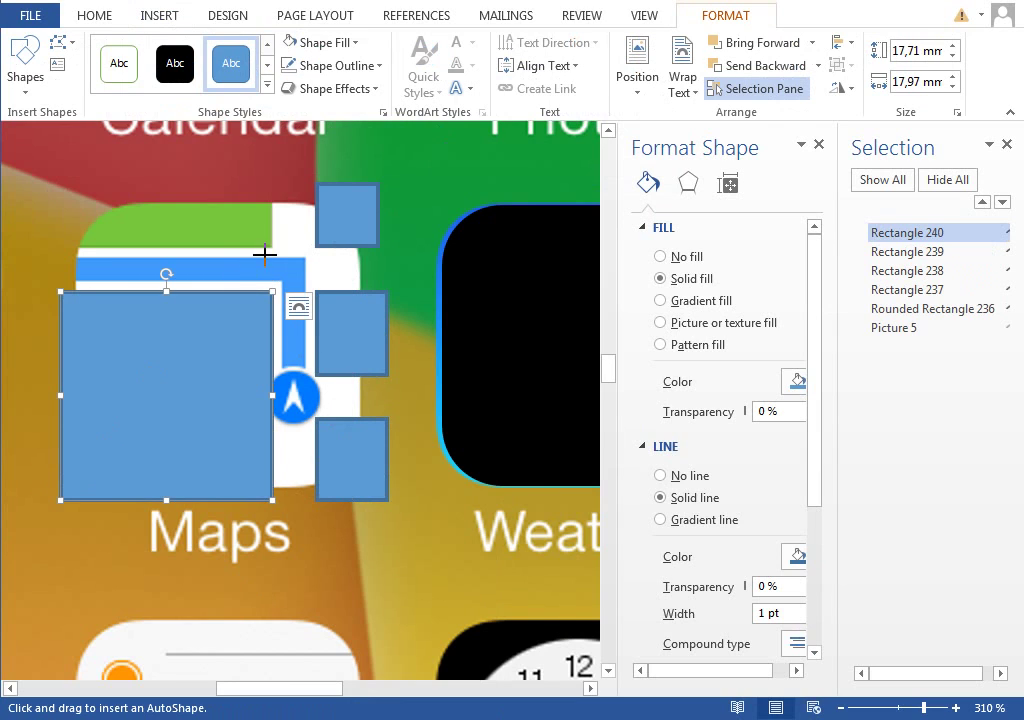
pyautogui.moveTo(272, 247); pyautogui.dragTo(61, 184)
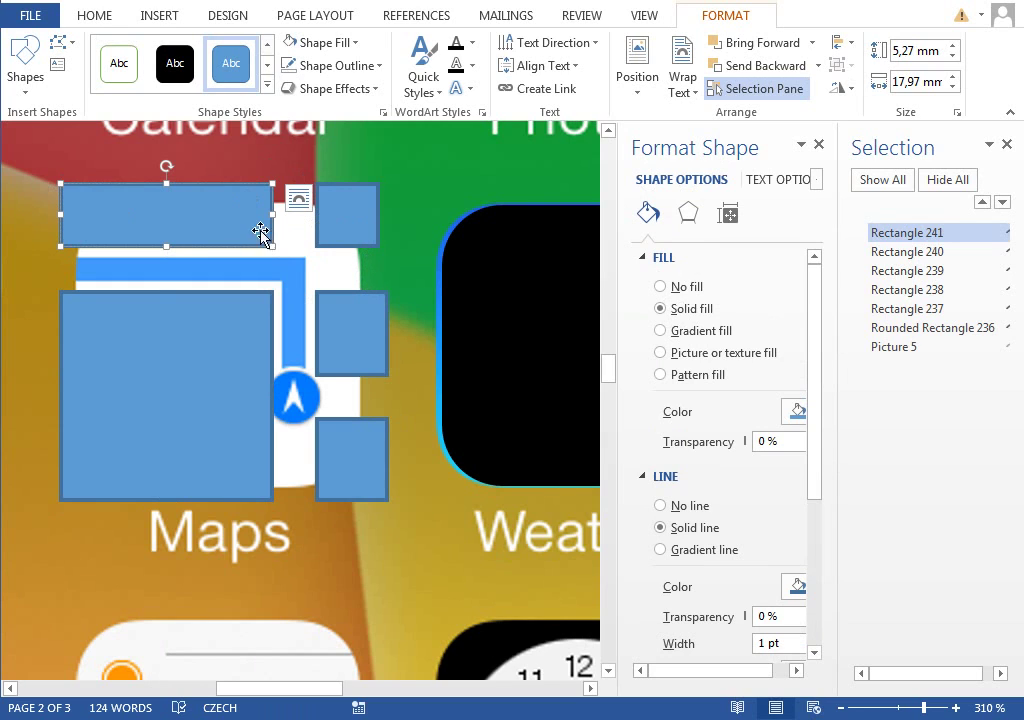
# Fill the thin top rectangle light green
pyautogui.moveTo(210, 188); pyautogui.dragTo(195, 158)
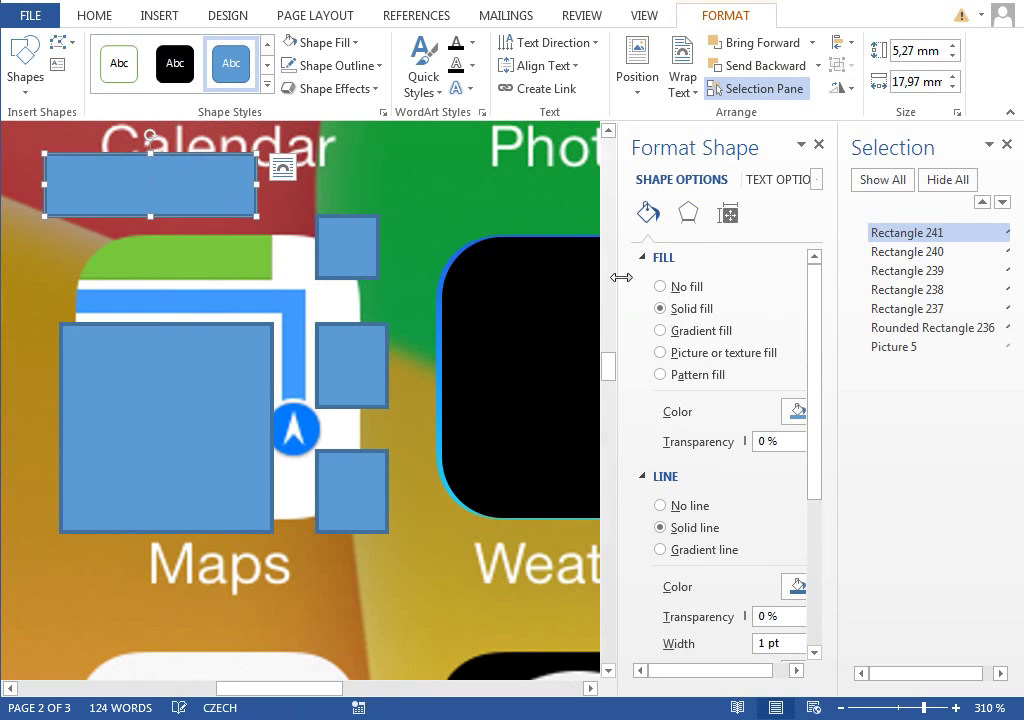
pyautogui.click(800, 414)
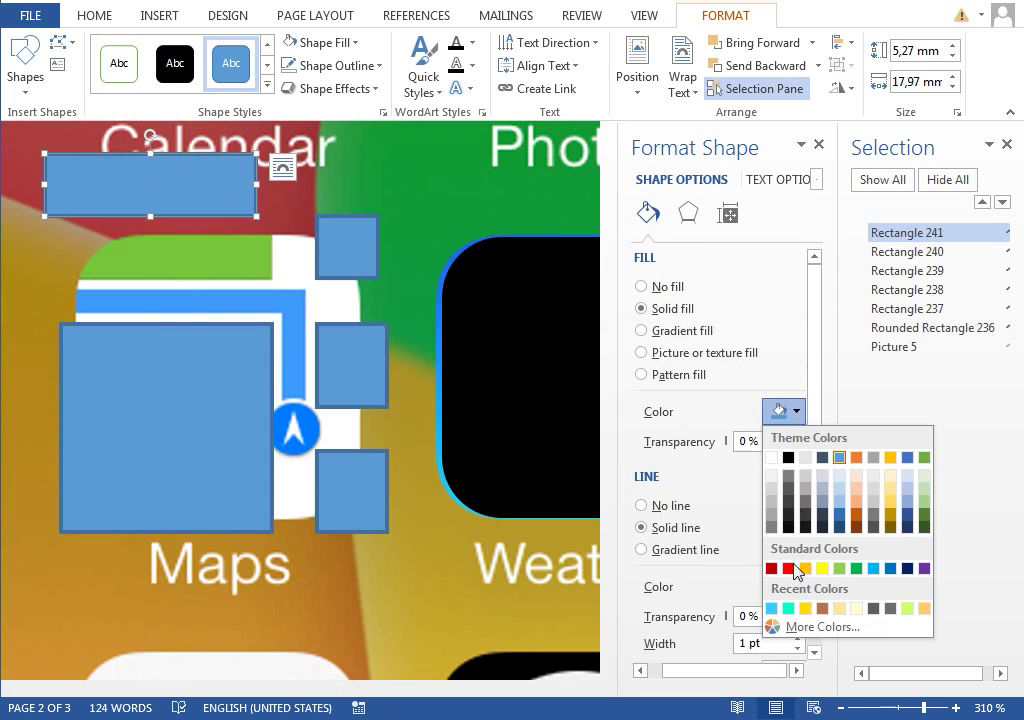
pyautogui.click(806, 627)
pyautogui.moveTo(265, 172); pyautogui.dragTo(428, 154)
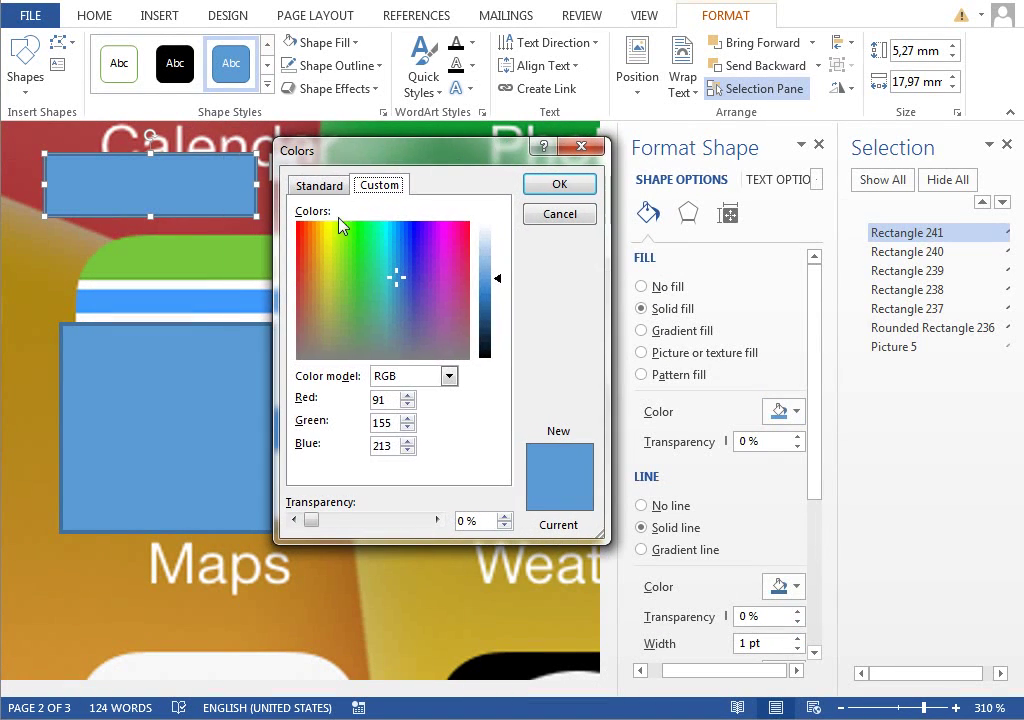
pyautogui.click(319, 185)
pyautogui.click(353, 292)
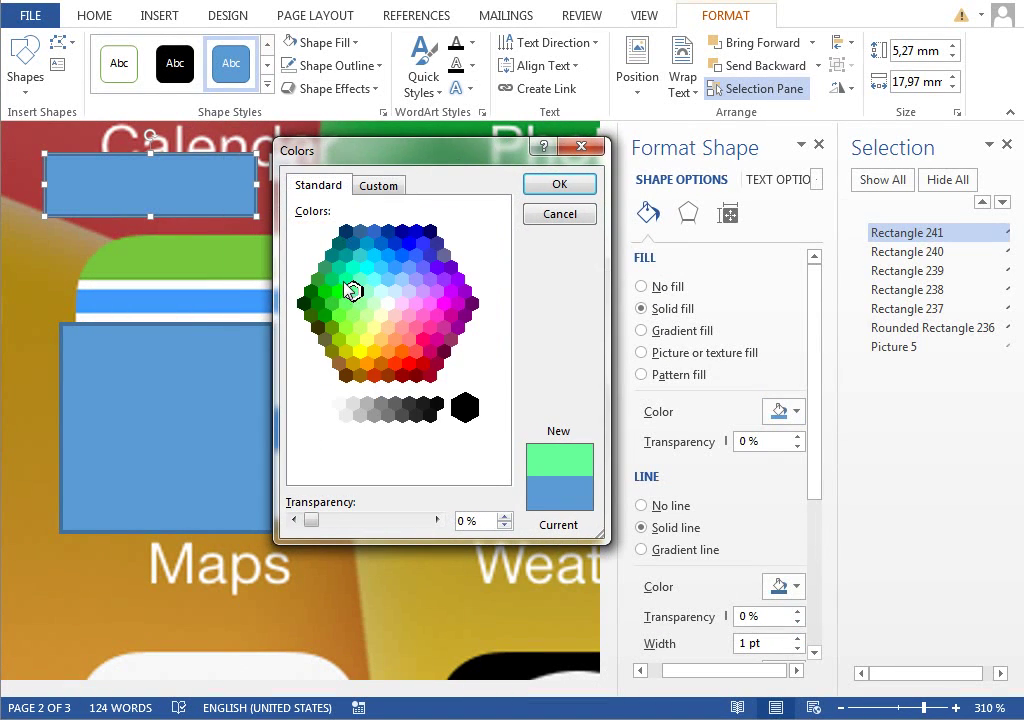
pyautogui.click(343, 280)
pyautogui.click(332, 280)
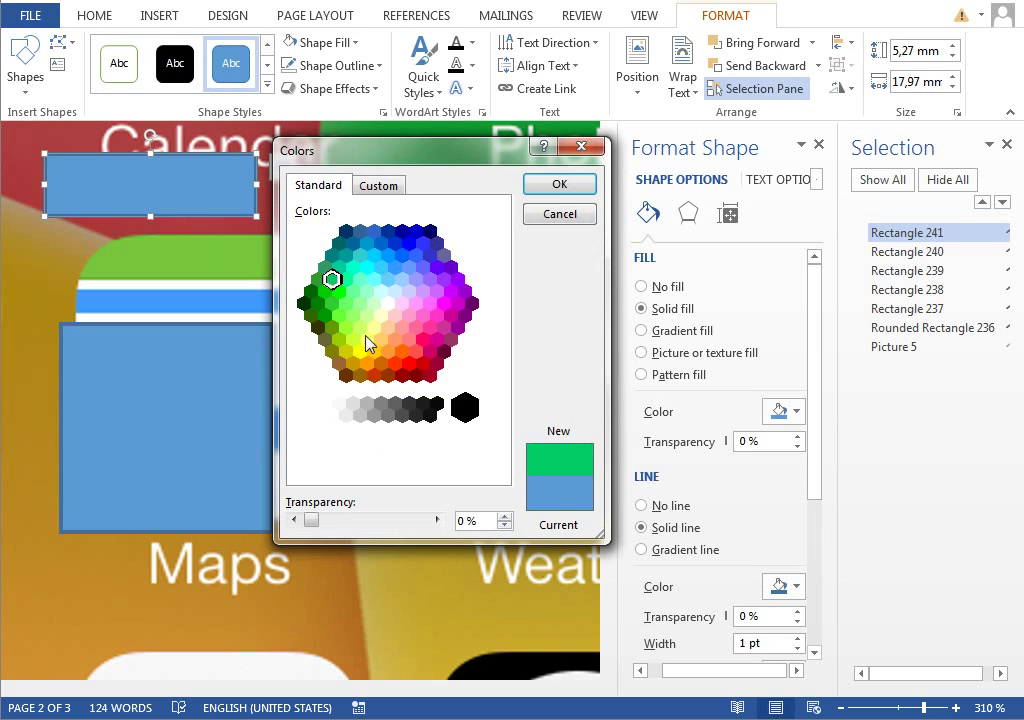
pyautogui.click(559, 214)
pyautogui.click(783, 411)
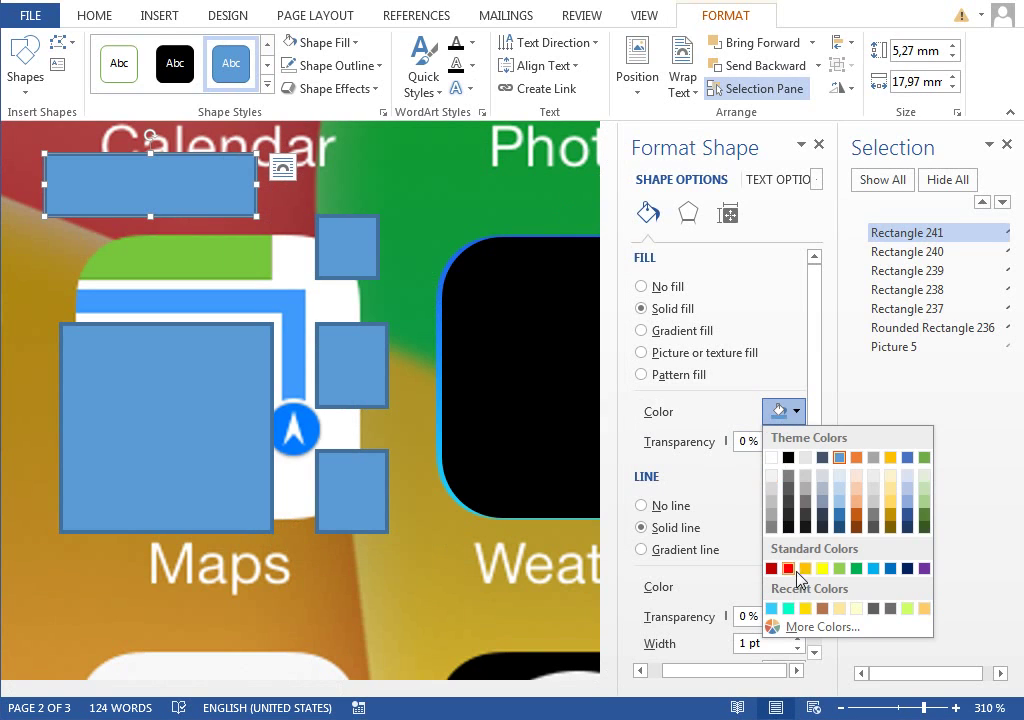
pyautogui.click(839, 569)
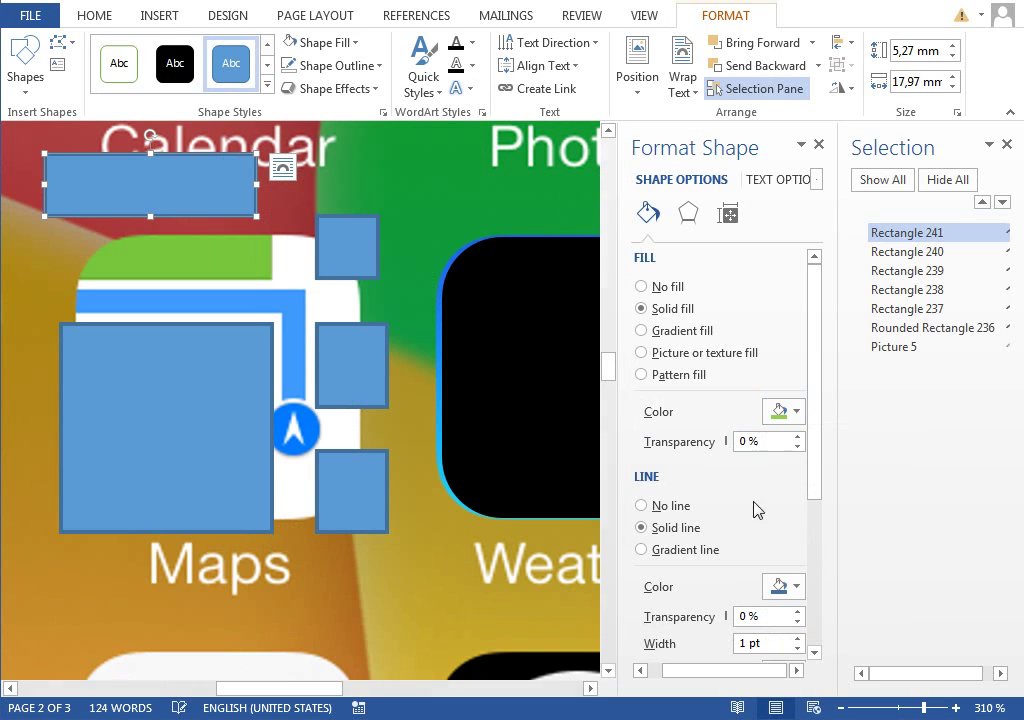
# Give the bar a darker green outline and move it onto the icon's green top band
pyautogui.click(784, 586)
pyautogui.click(839, 719)
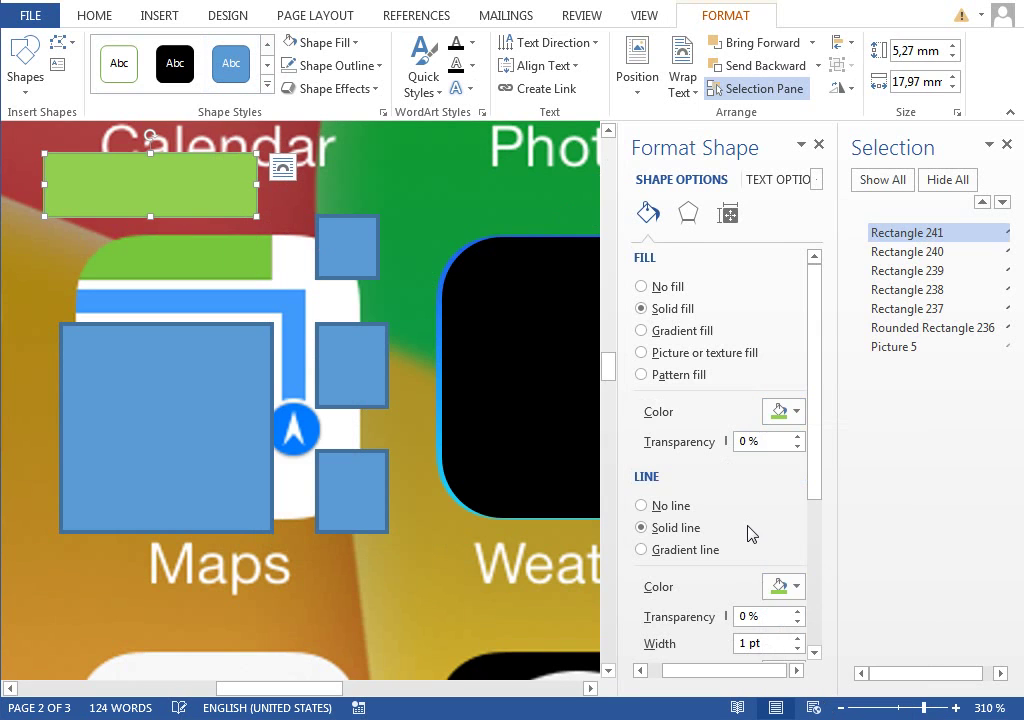
pyautogui.scroll(-5, 747, 533)
pyautogui.click(779, 334)
pyautogui.click(822, 548)
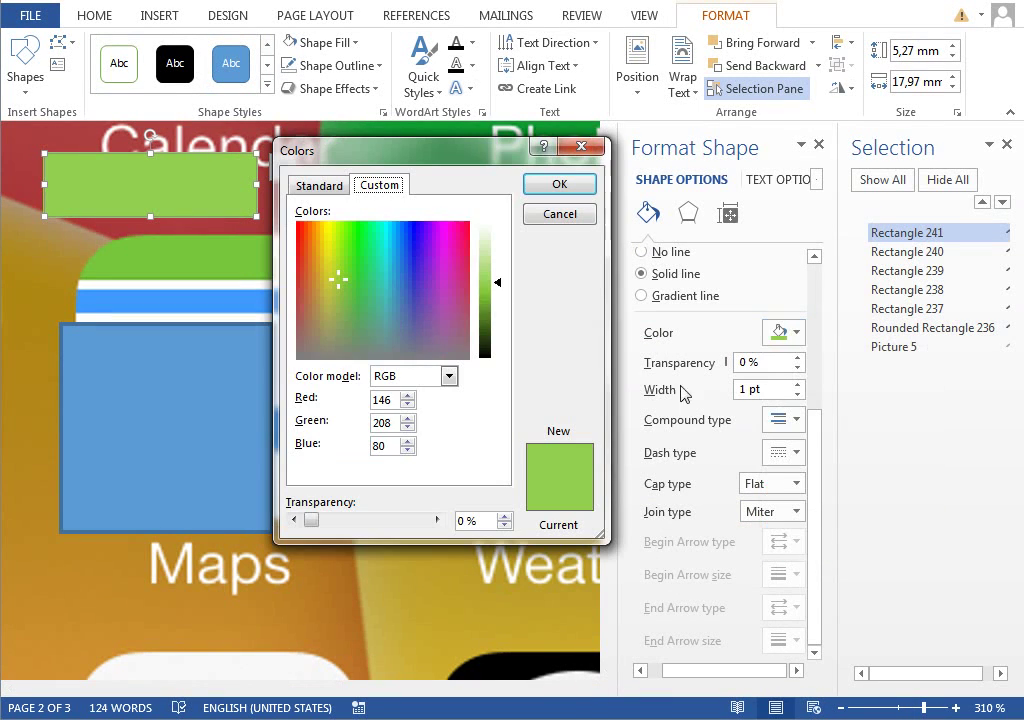
pyautogui.moveTo(477, 289); pyautogui.dragTo(482, 306)
pyautogui.press('Return')
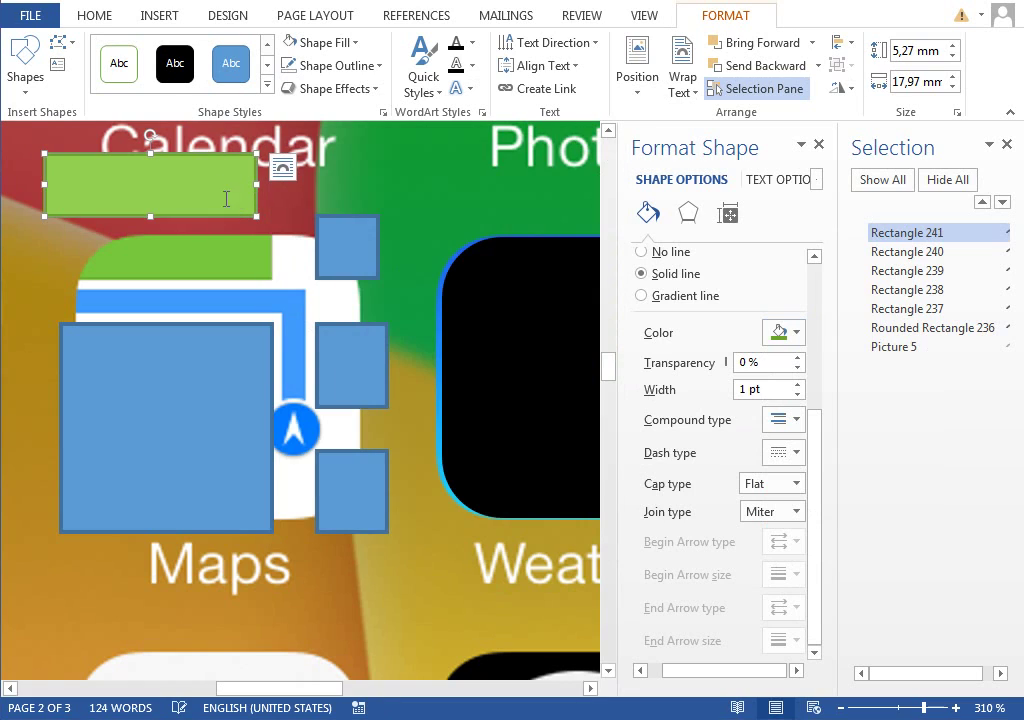
pyautogui.moveTo(231, 216); pyautogui.dragTo(248, 279)
# Position the small square at the top-right corner and fill it light pink
pyautogui.moveTo(343, 264); pyautogui.dragTo(371, 242)
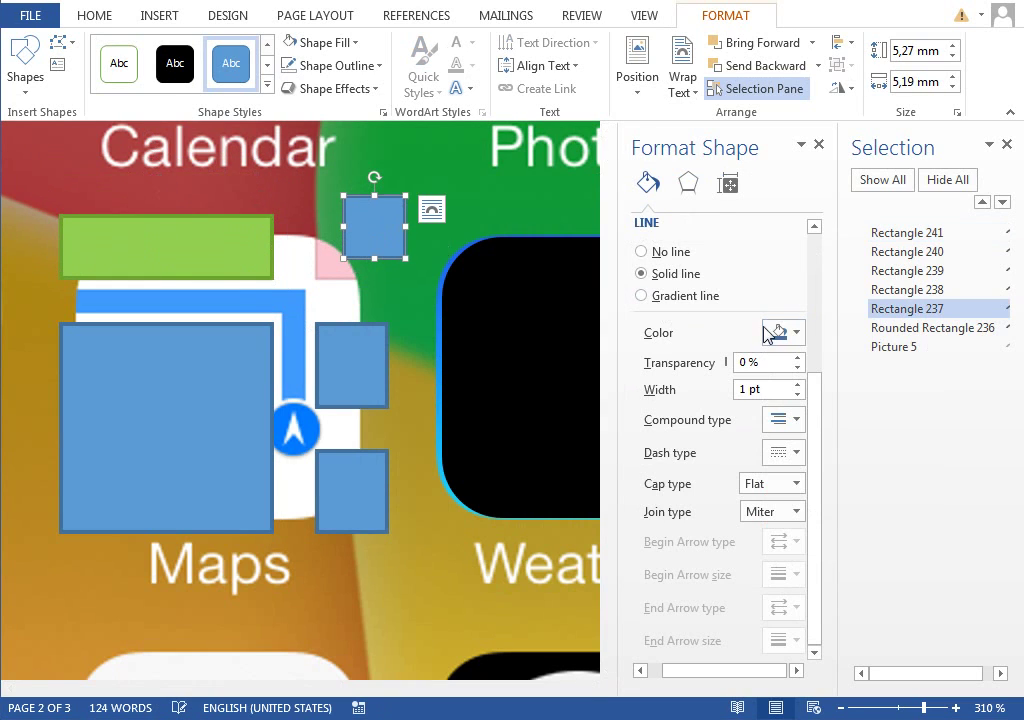
pyautogui.scroll(3, 805, 330)
pyautogui.click(796, 381)
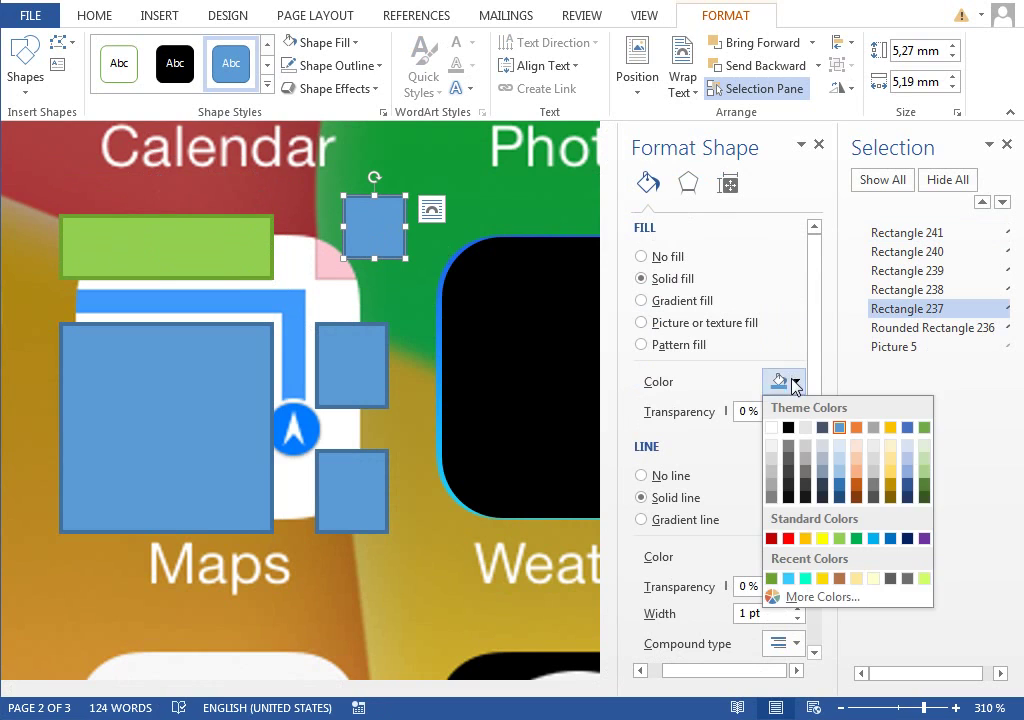
pyautogui.click(785, 599)
pyautogui.moveTo(425, 170); pyautogui.dragTo(547, 180)
pyautogui.click(445, 194)
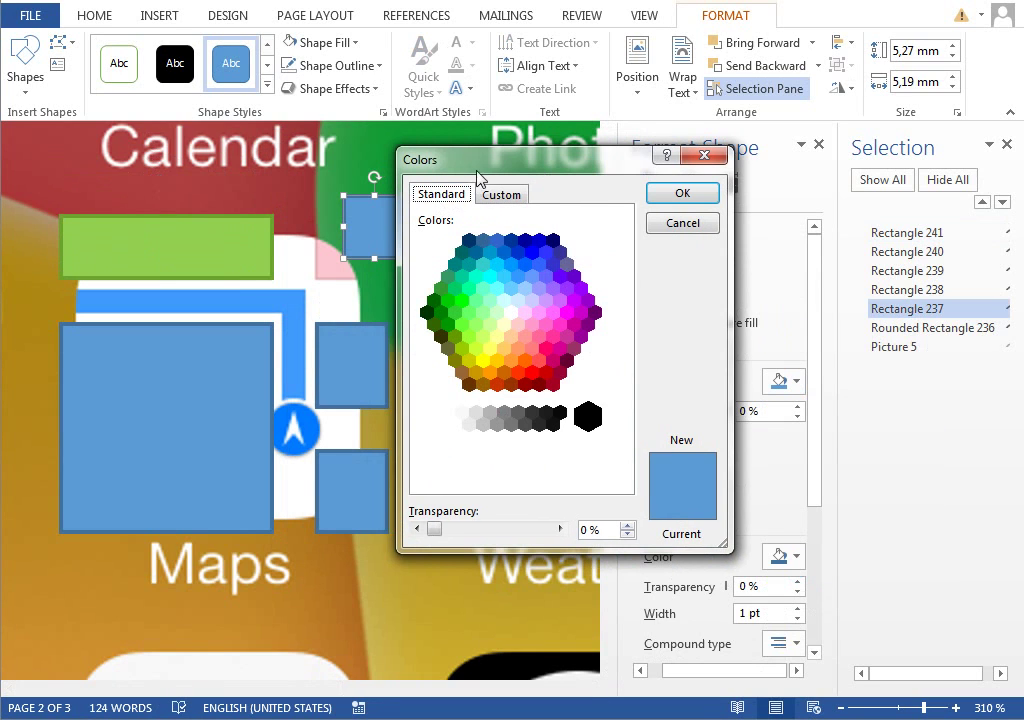
pyautogui.moveTo(476, 168); pyautogui.dragTo(518, 168)
pyautogui.click(558, 325)
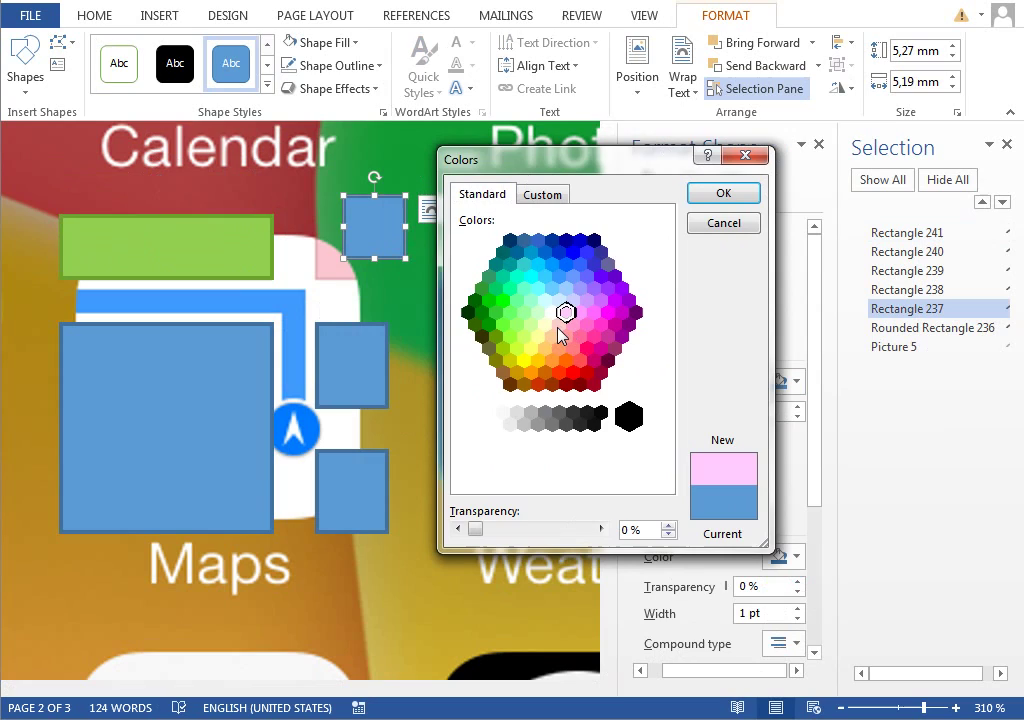
pyautogui.doubleClick(558, 325)
# Give the pink square a darker salmon-toned outline via custom colours
pyautogui.scroll(-3, 760, 420)
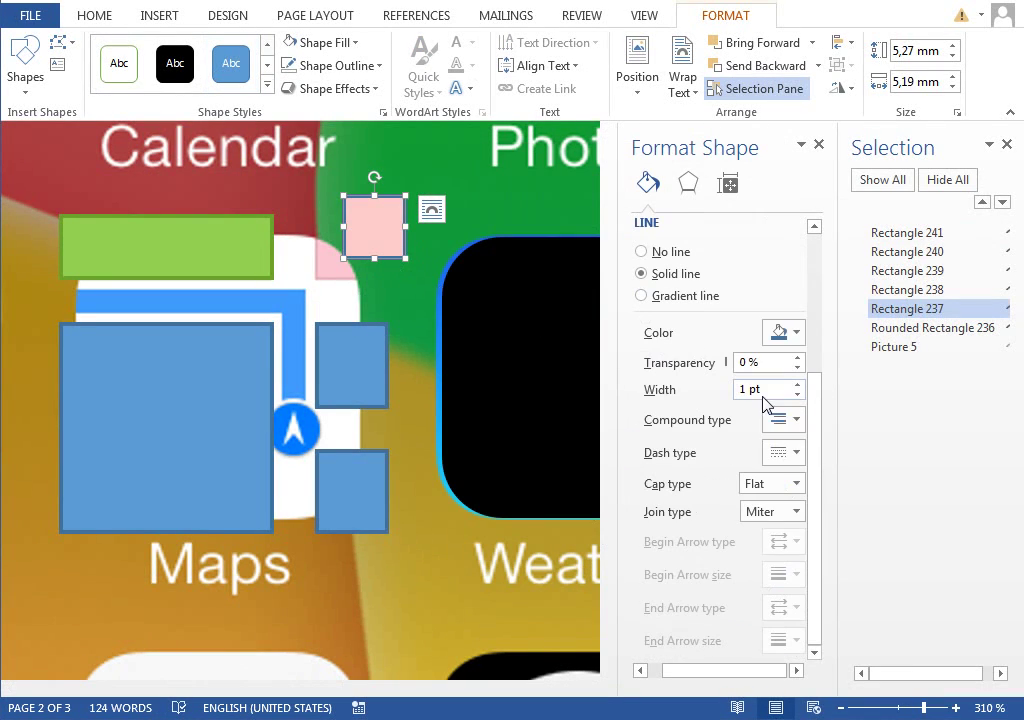
pyautogui.click(779, 338)
pyautogui.click(771, 529)
pyautogui.click(779, 333)
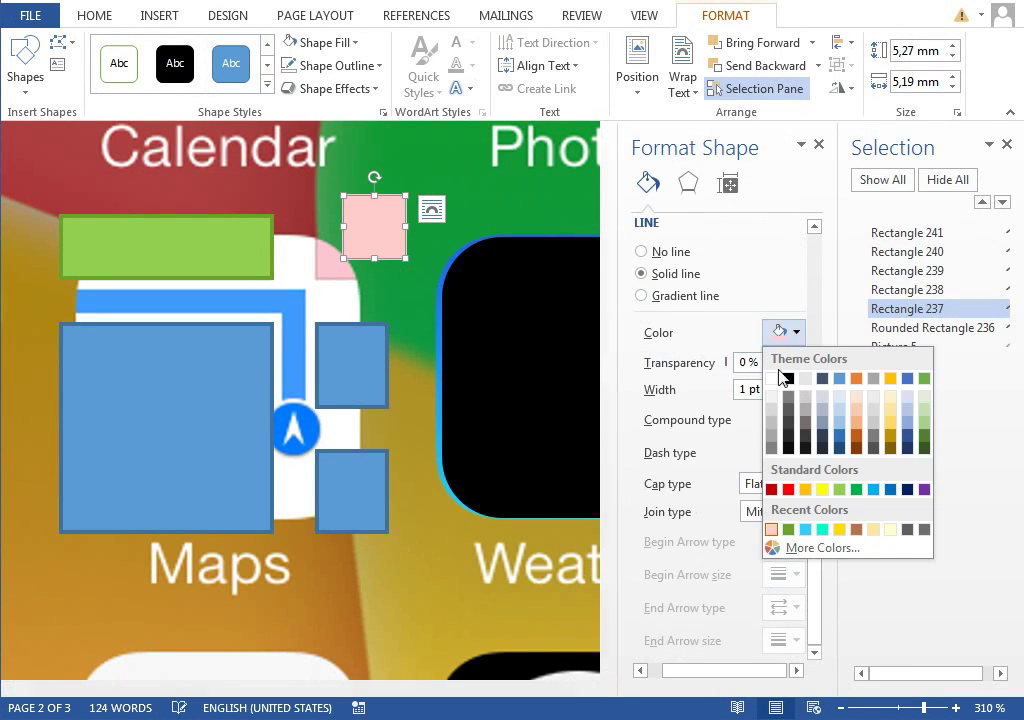
pyautogui.click(800, 550)
pyautogui.click(550, 200)
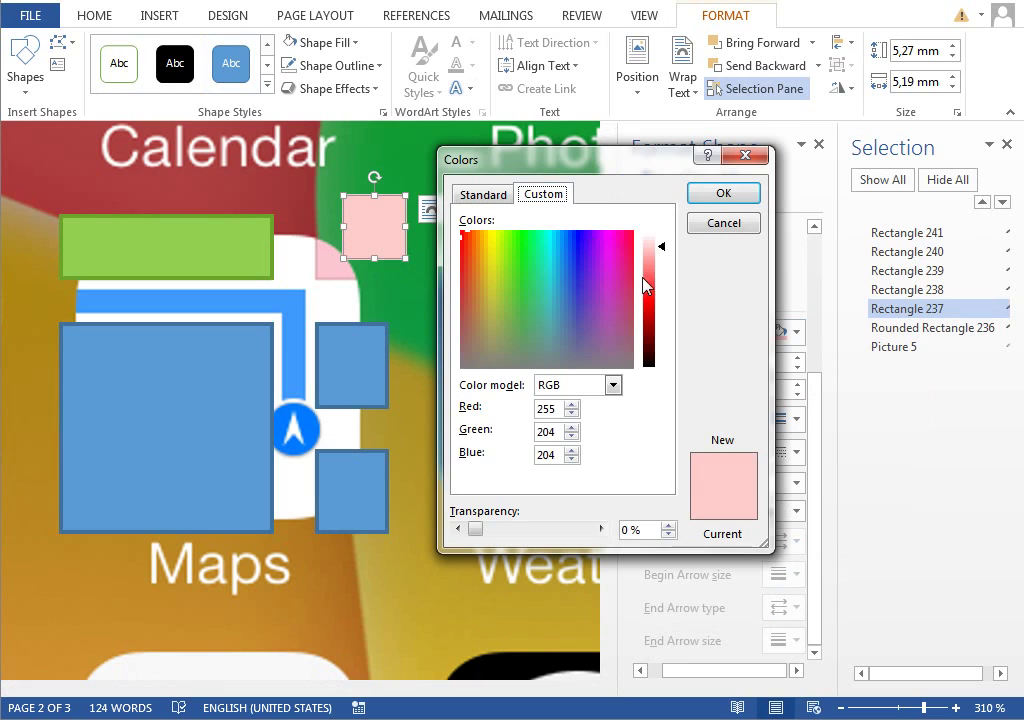
pyautogui.click(648, 267)
pyautogui.click(472, 248)
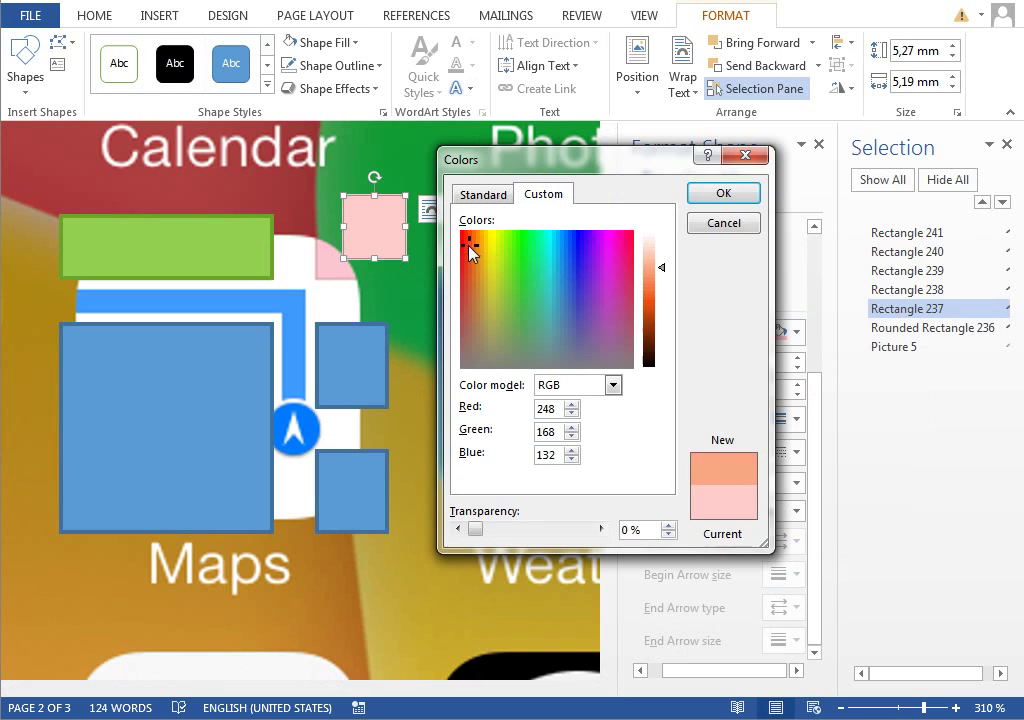
pyautogui.press('Return')
# Nudge the square into place and rework its outline to a final darker pink
pyautogui.moveTo(360, 244); pyautogui.dragTo(352, 246)
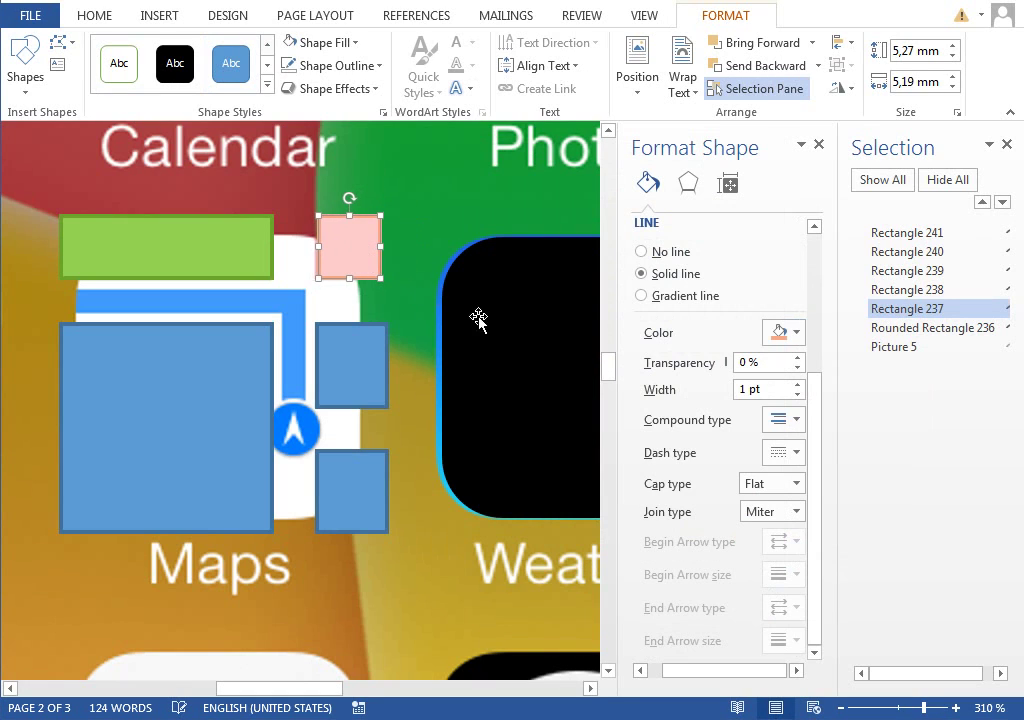
pyautogui.click(783, 333)
pyautogui.click(805, 549)
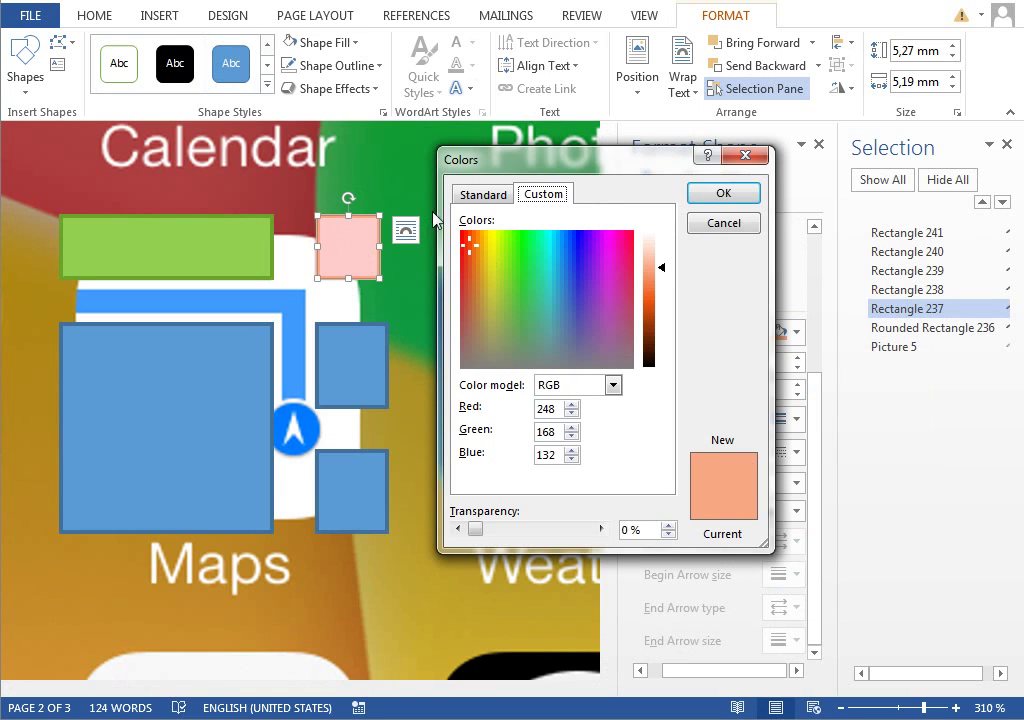
pyautogui.moveTo(470, 248); pyautogui.dragTo(475, 240)
pyautogui.press('Return')
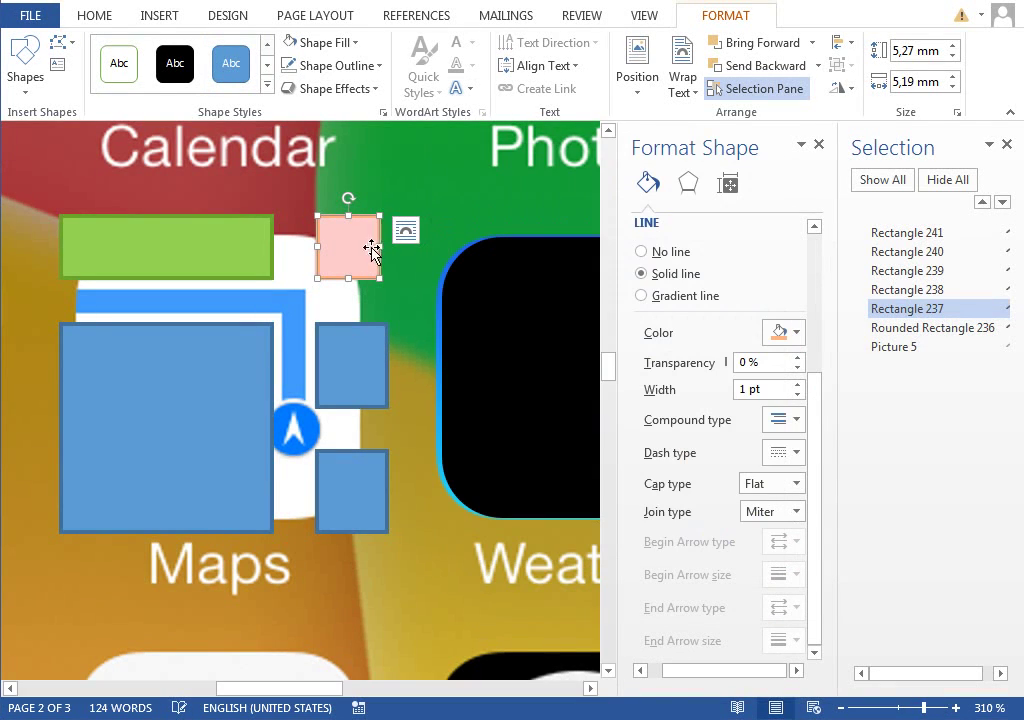
pyautogui.moveTo(372, 249); pyautogui.dragTo(402, 240)
pyautogui.click(783, 333)
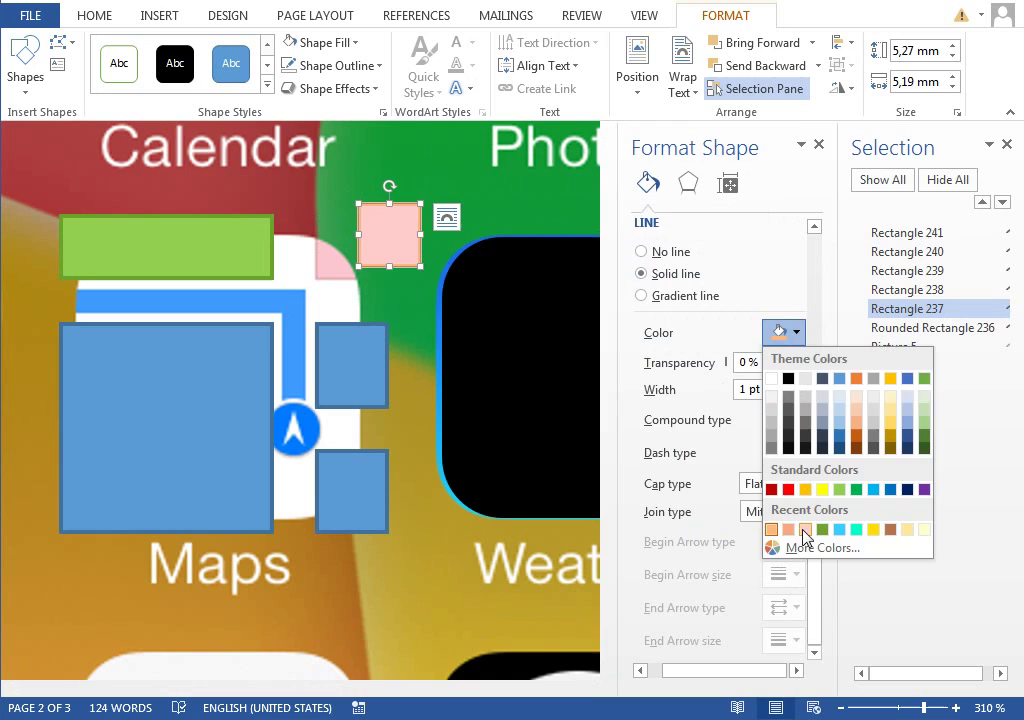
pyautogui.click(805, 530)
pyautogui.click(783, 333)
pyautogui.click(805, 532)
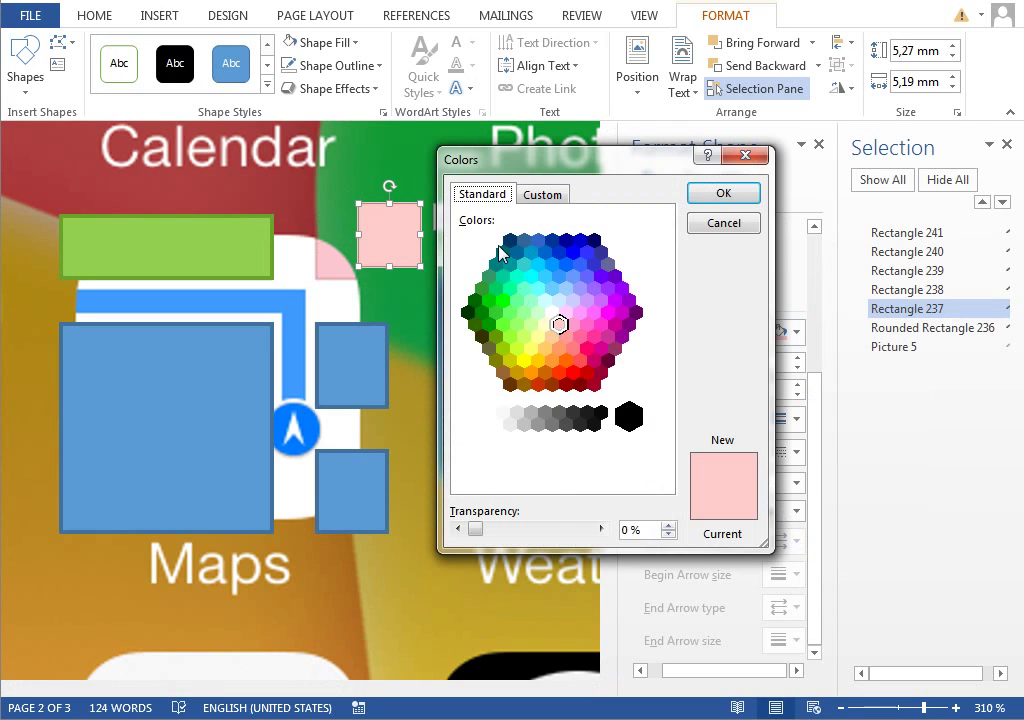
pyautogui.click(544, 194)
pyautogui.click(645, 271)
pyautogui.press('Return')
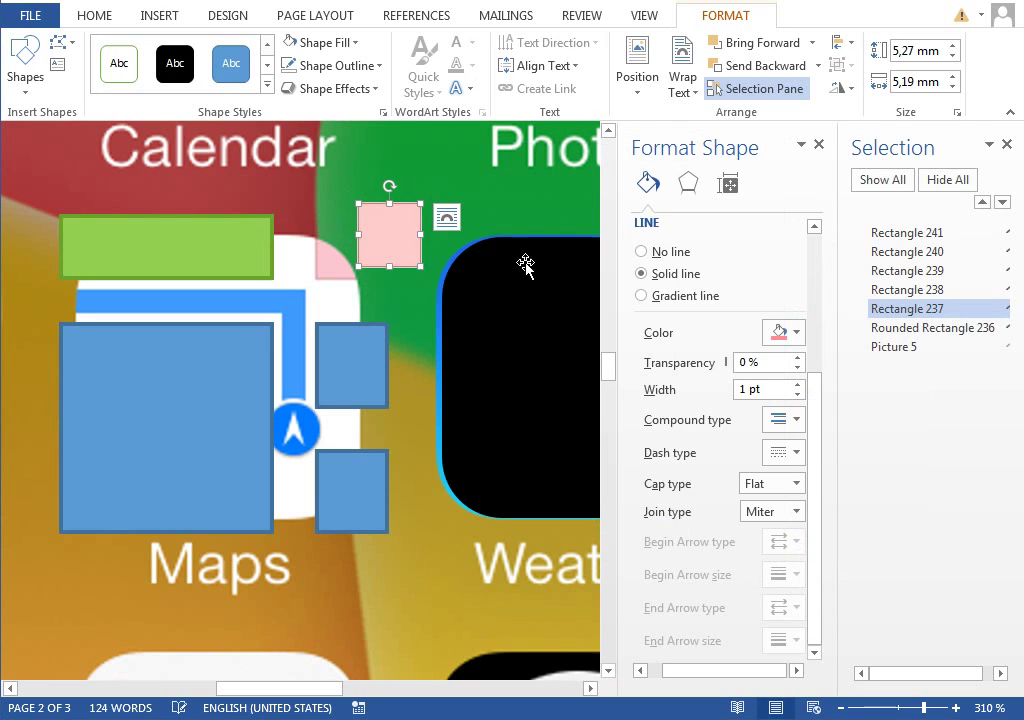
# Return the pink square to the corner and select the three blue squares
pyautogui.moveTo(402, 231); pyautogui.dragTo(368, 241)
pyautogui.click(322, 366)
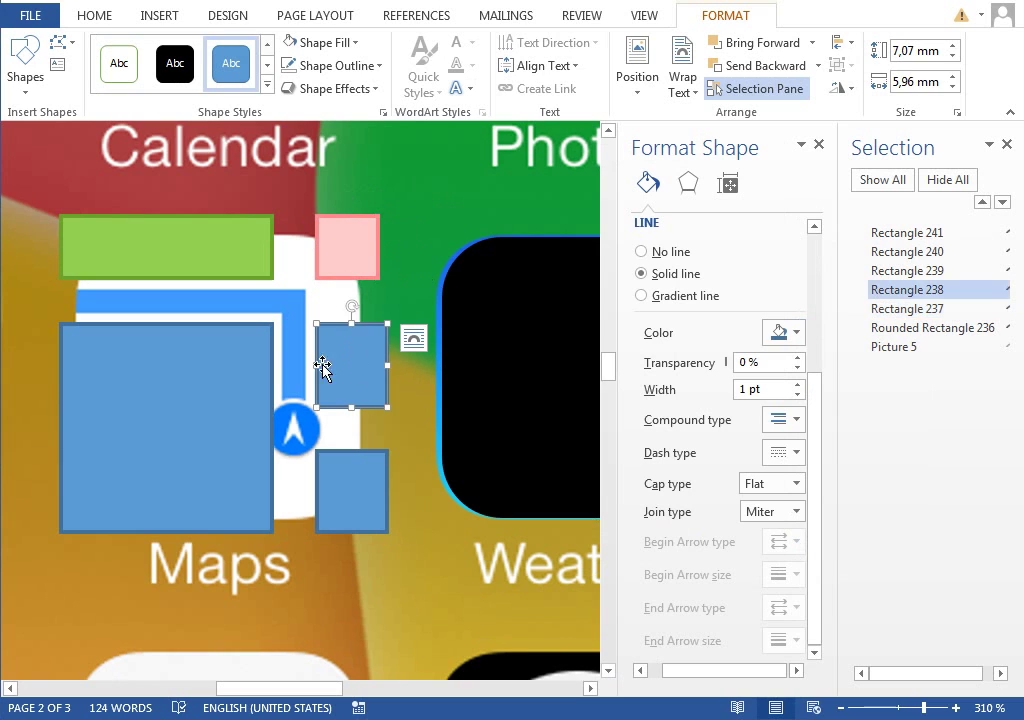
pyautogui.click(222, 377)
pyautogui.press('Left')
pyautogui.press('Left')
pyautogui.keyDown('shift'); pyautogui.click(364, 496); pyautogui.keyUp('shift')
pyautogui.keyDown('shift'); pyautogui.click(352, 365); pyautogui.keyUp('shift')
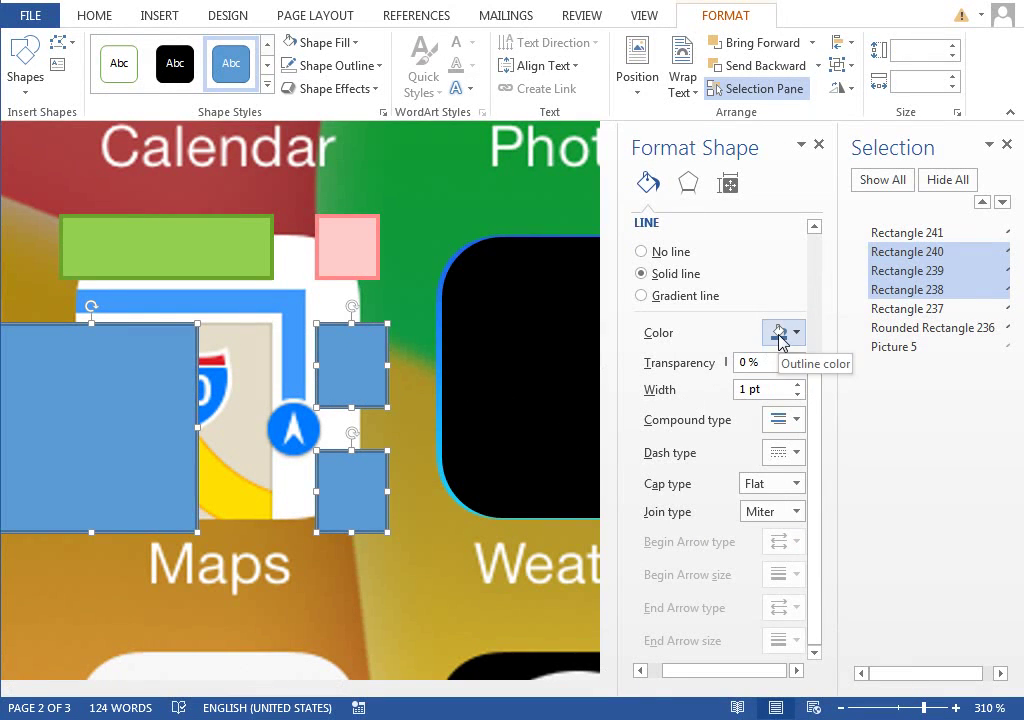
# Fill the three squares pale beige (RGB 200, 195, 172)
pyautogui.scroll(3, 783, 340)
pyautogui.click(790, 381)
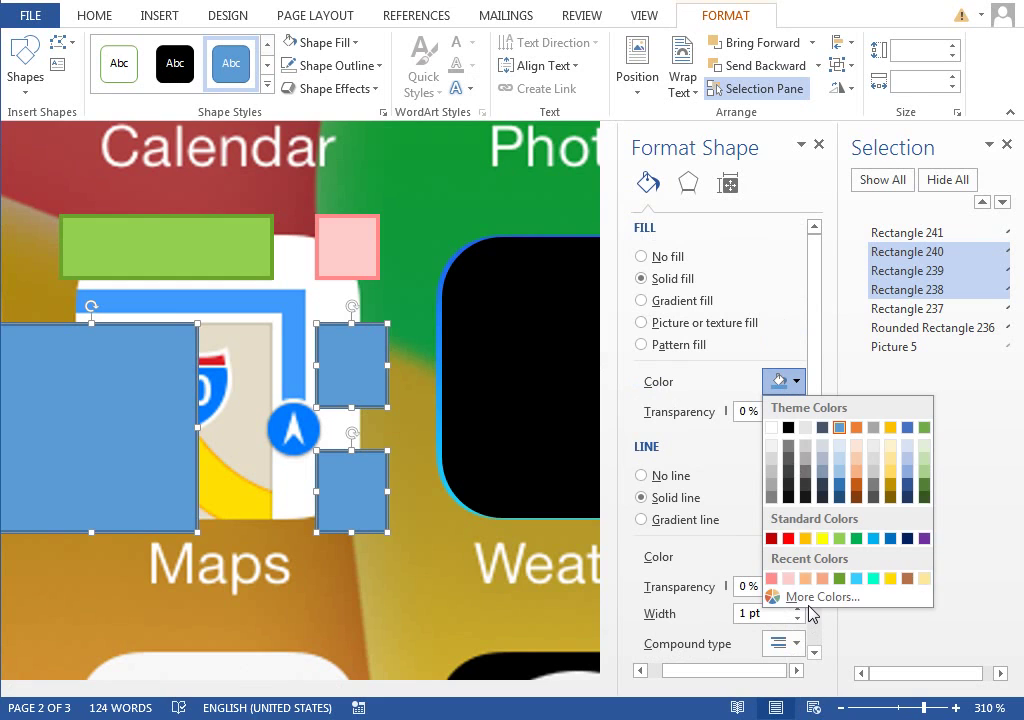
pyautogui.click(806, 600)
pyautogui.moveTo(488, 160); pyautogui.dragTo(431, 158)
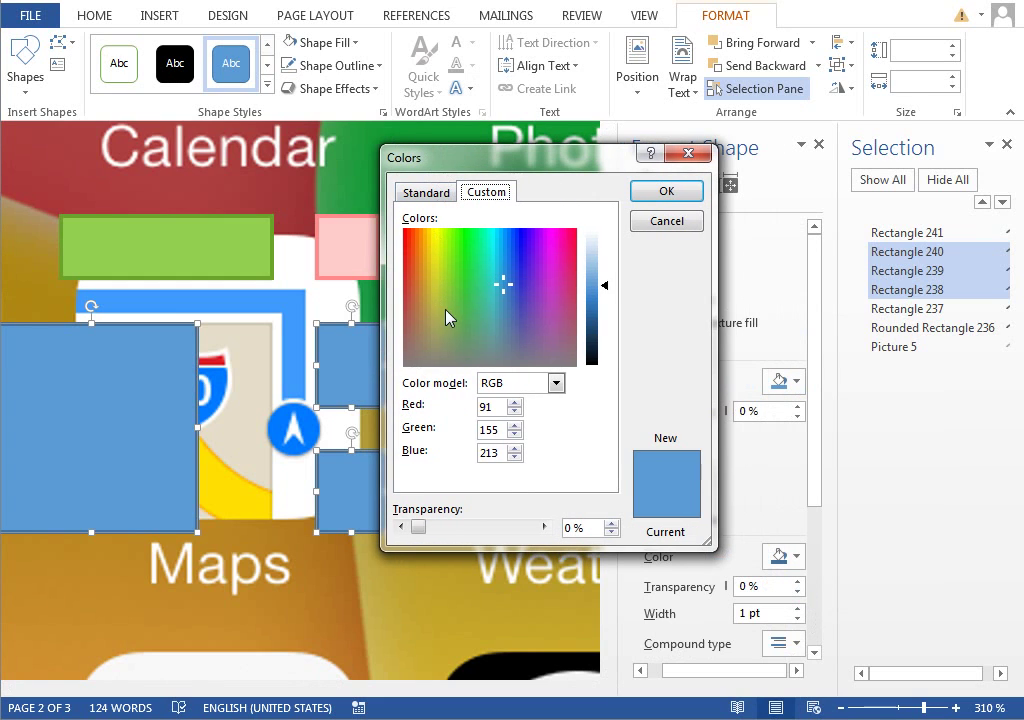
pyautogui.moveTo(446, 318); pyautogui.dragTo(419, 339)
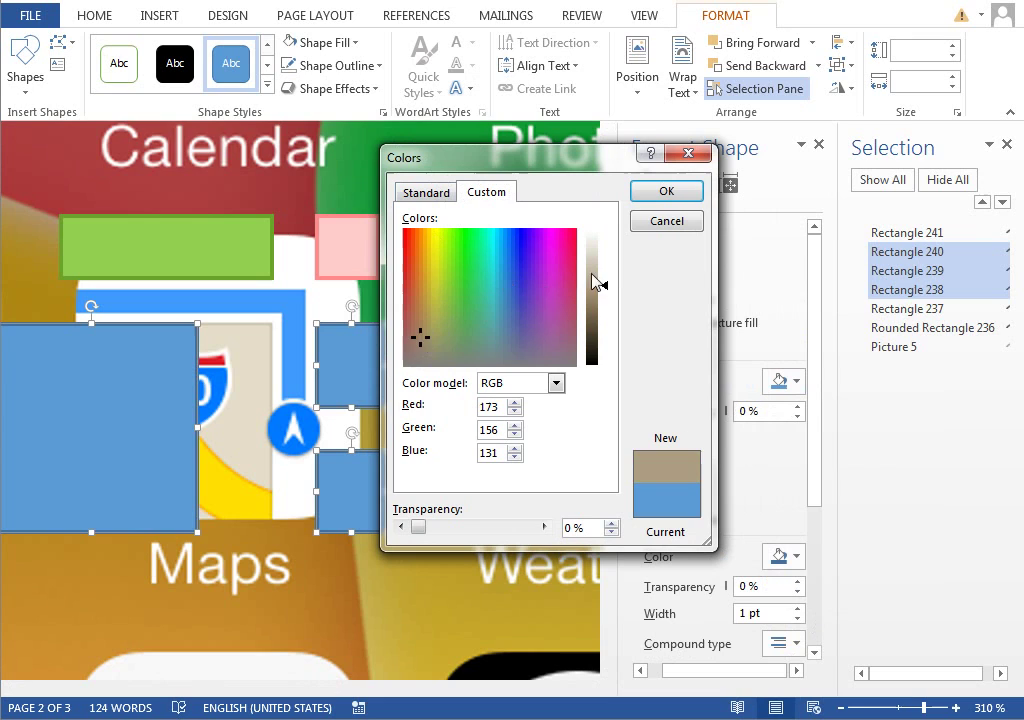
pyautogui.moveTo(594, 284); pyautogui.dragTo(594, 267)
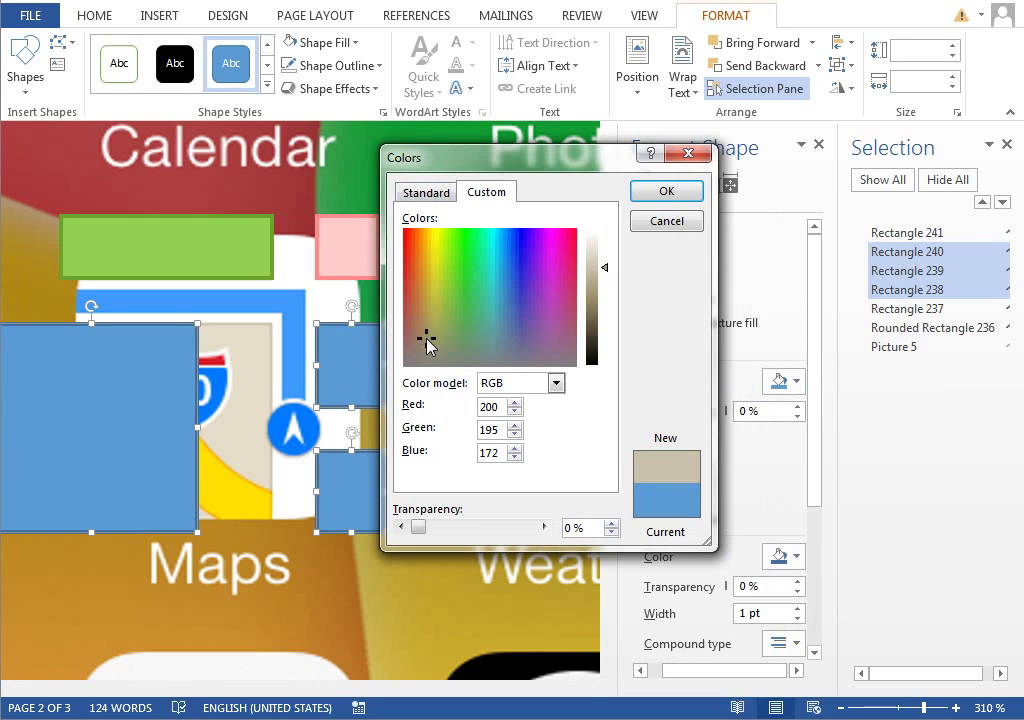
pyautogui.press('Return')
# Give the three beige squares a darker beige outline
pyautogui.scroll(-3, 647, 441)
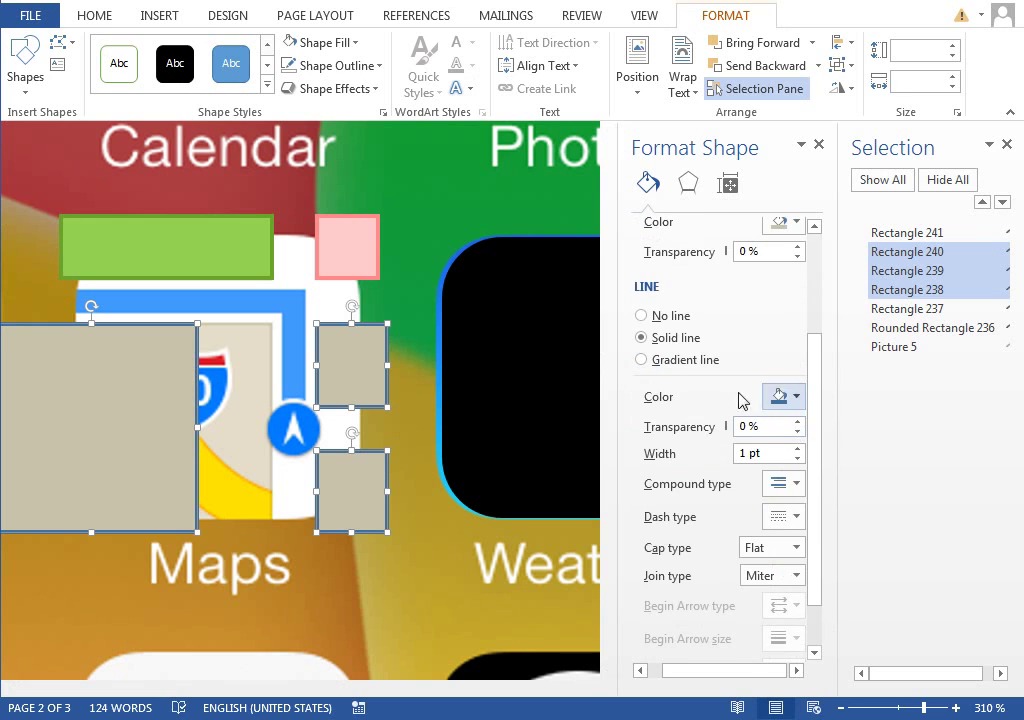
pyautogui.click(779, 401)
pyautogui.click(776, 592)
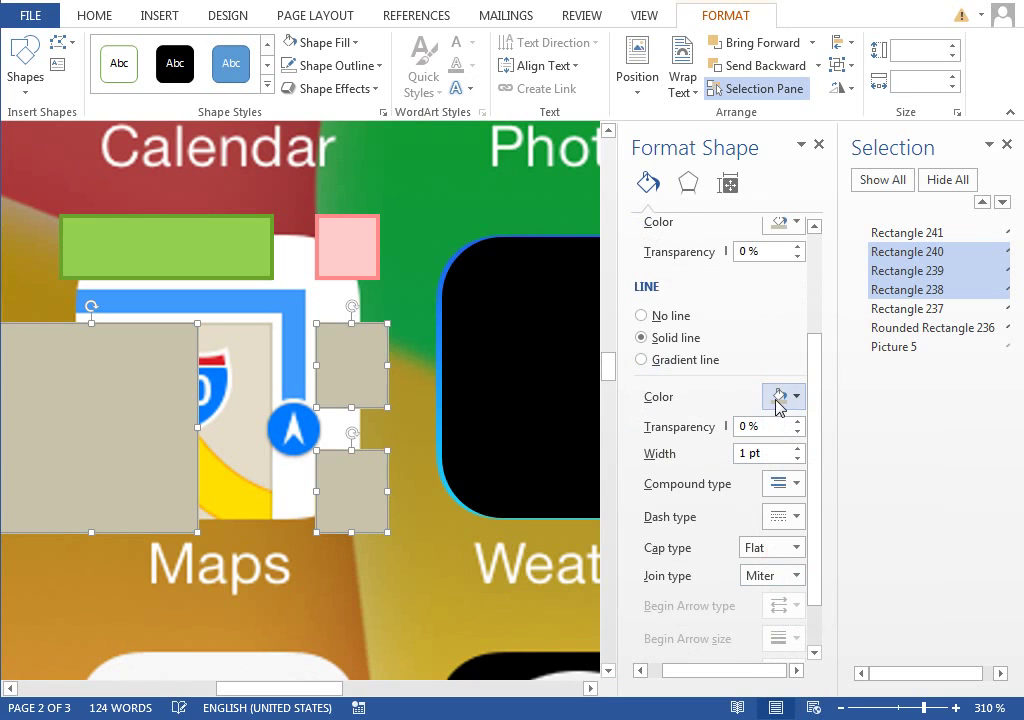
pyautogui.click(779, 398)
pyautogui.click(800, 612)
pyautogui.click(592, 289)
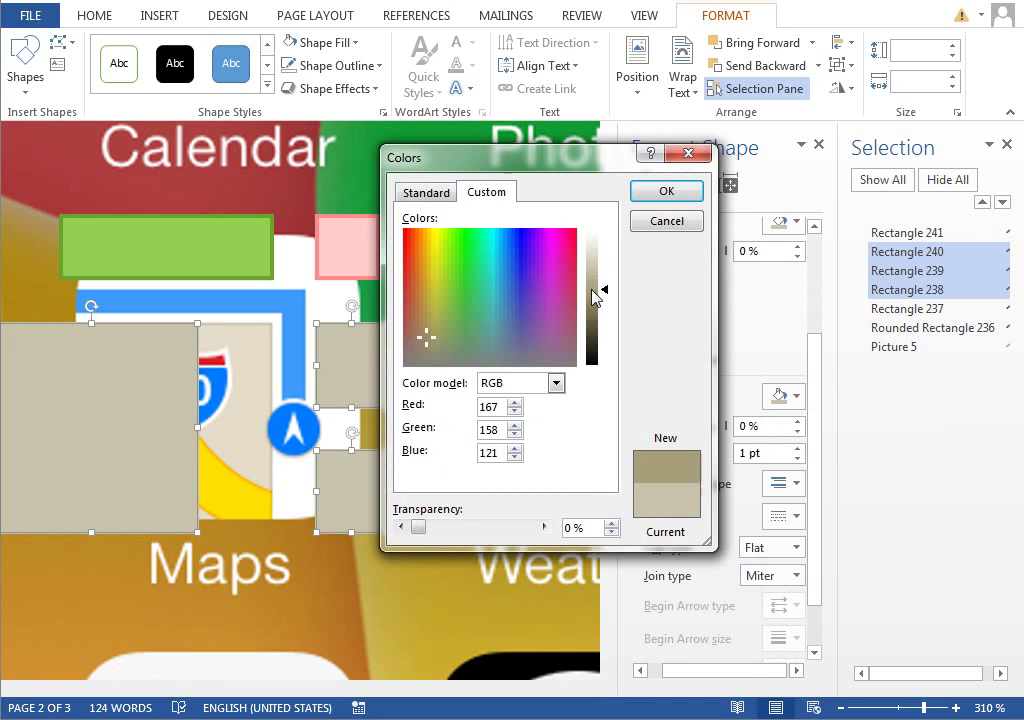
pyautogui.press('Return')
# Move the large square beside the road, then hide Rectangles 238–241 in the Selection Pane
pyautogui.click(258, 263)
pyautogui.moveTo(167, 350); pyautogui.dragTo(222, 354)
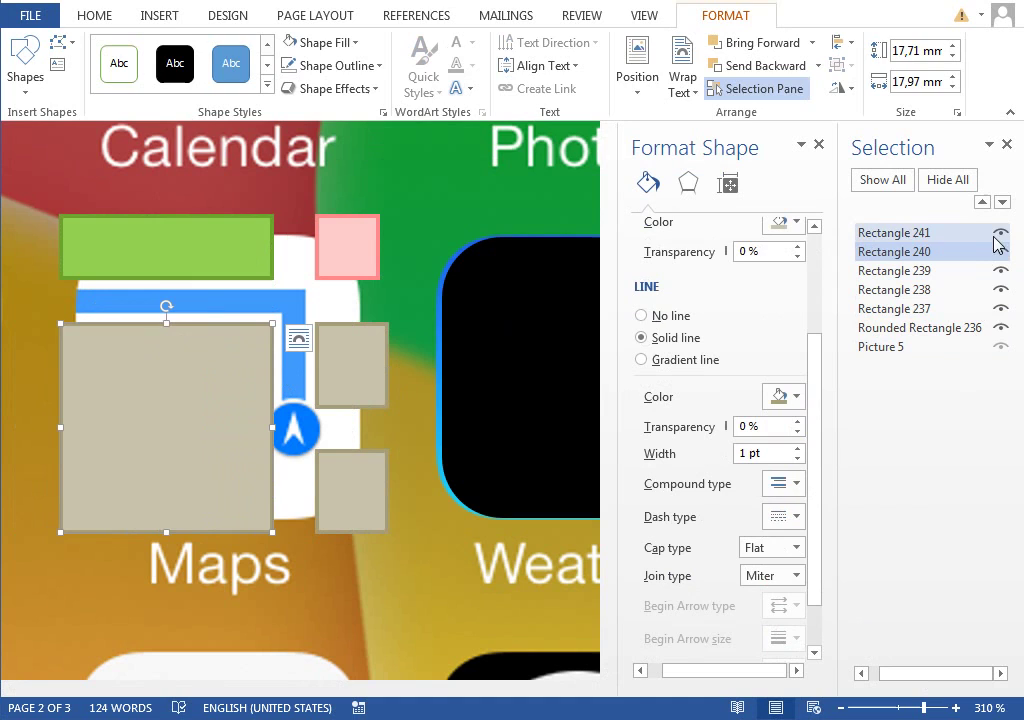
pyautogui.click(1000, 232)
pyautogui.click(1000, 251)
pyautogui.click(1000, 270)
pyautogui.click(1000, 289)
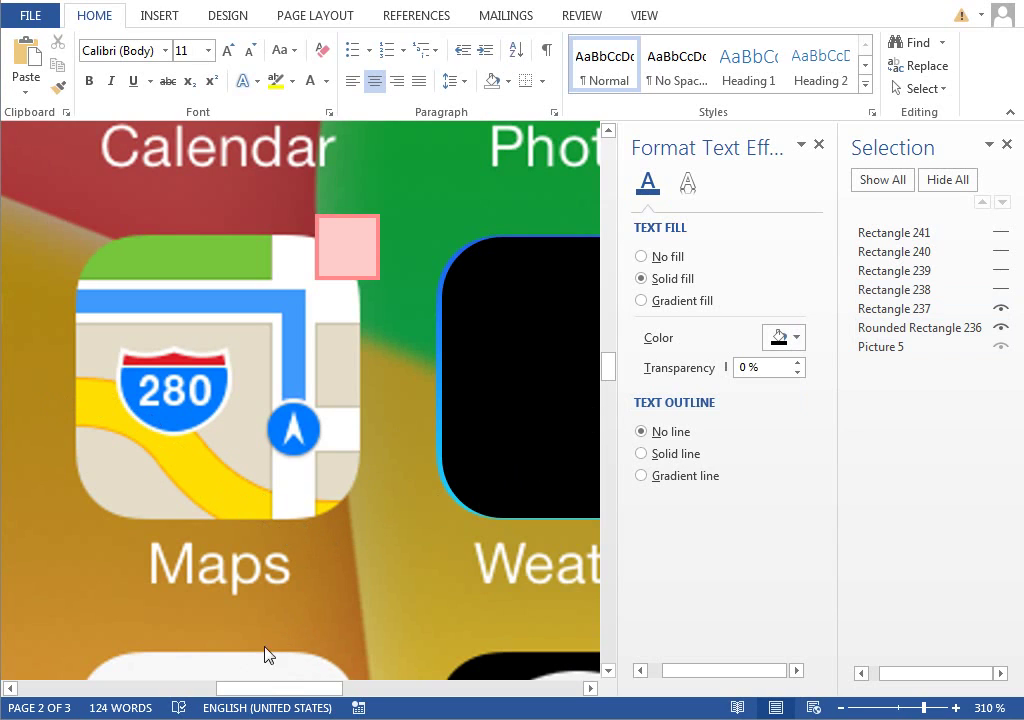
# Draw a Curve from the icon's left edge, bending near the shield, to the lower right
pyautogui.moveTo(272, 697); pyautogui.dragTo(265, 698)
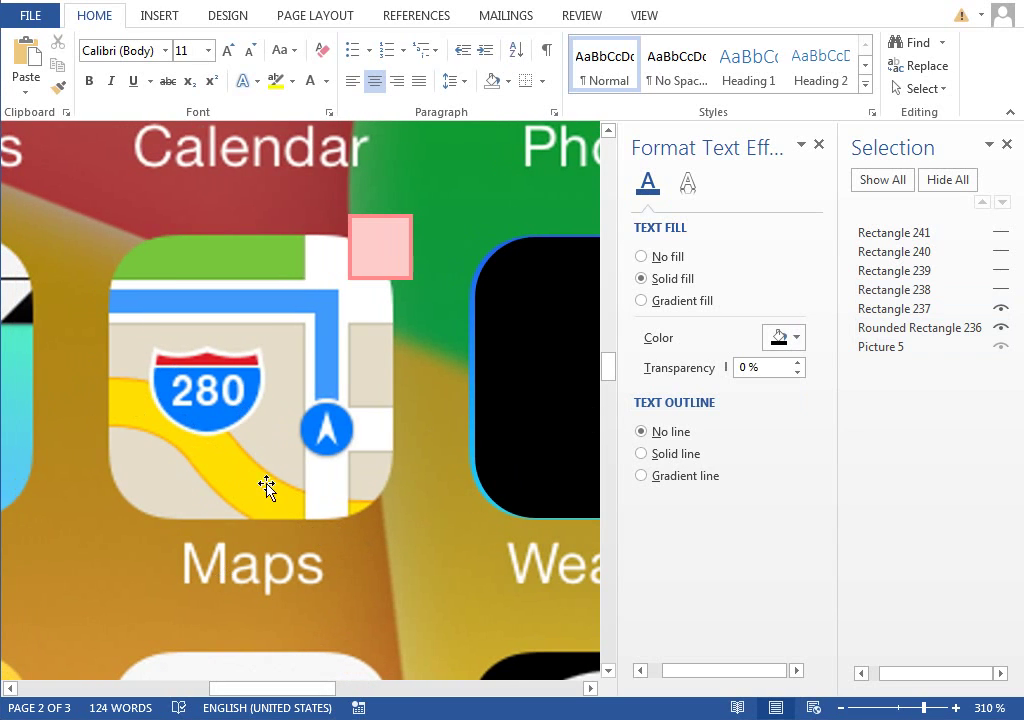
pyautogui.click(160, 16)
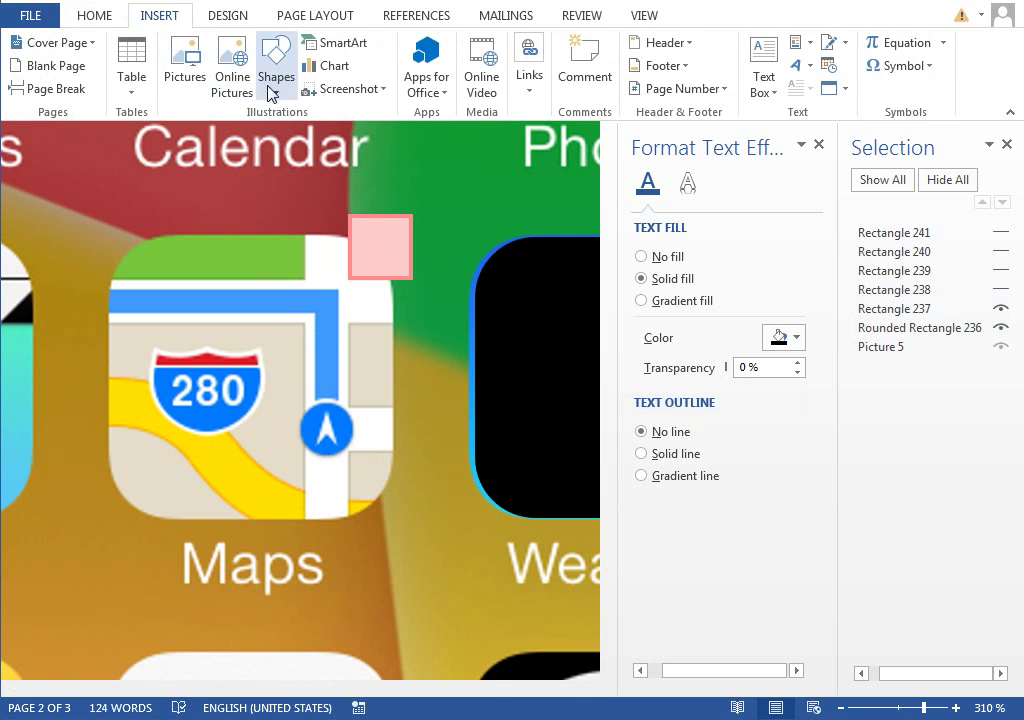
pyautogui.click(275, 62)
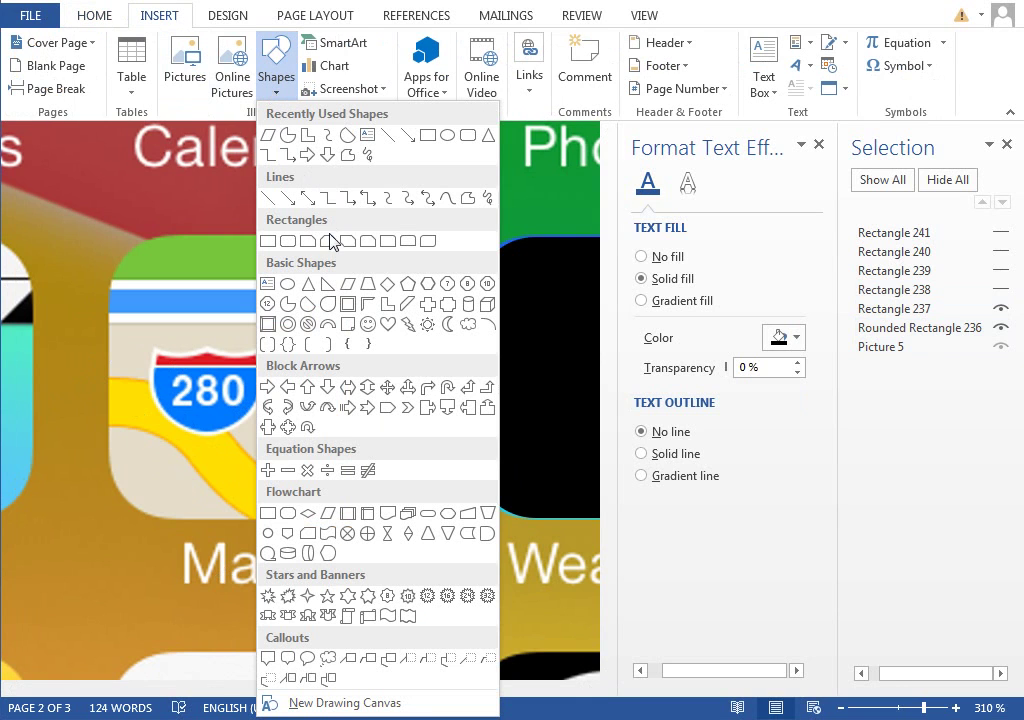
pyautogui.click(452, 199)
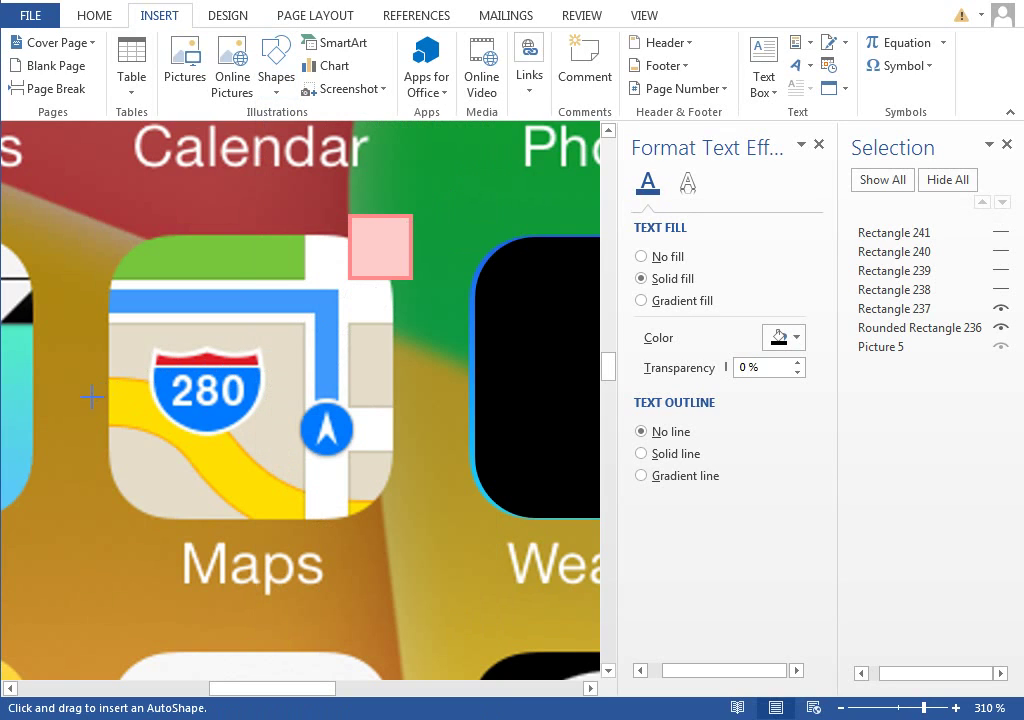
pyautogui.click(91, 397)
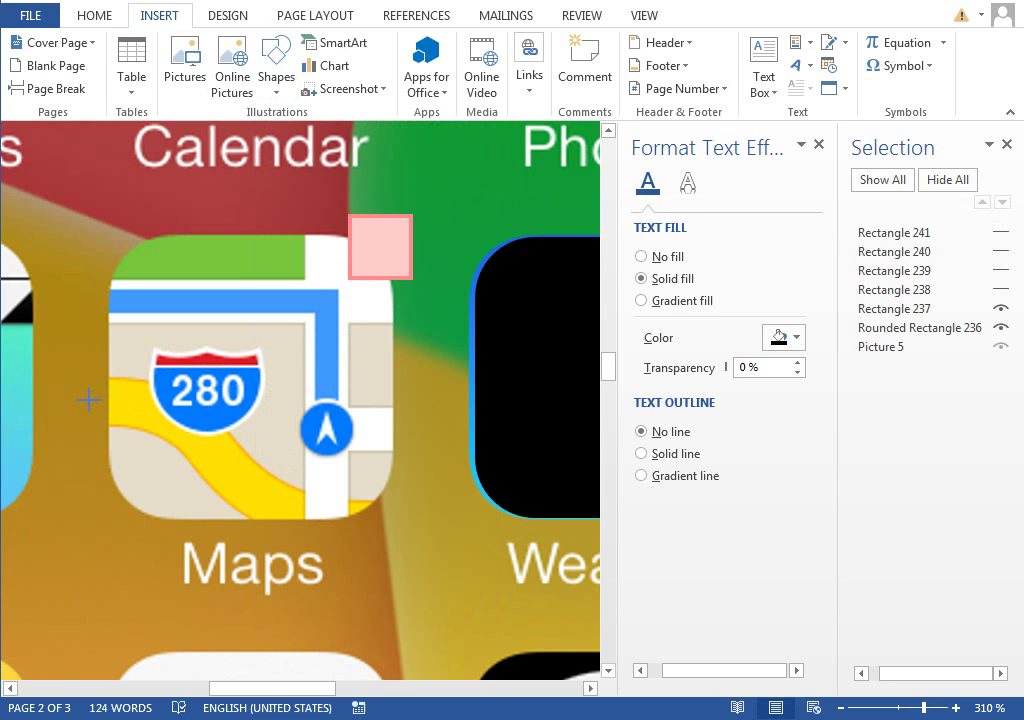
pyautogui.click(160, 403)
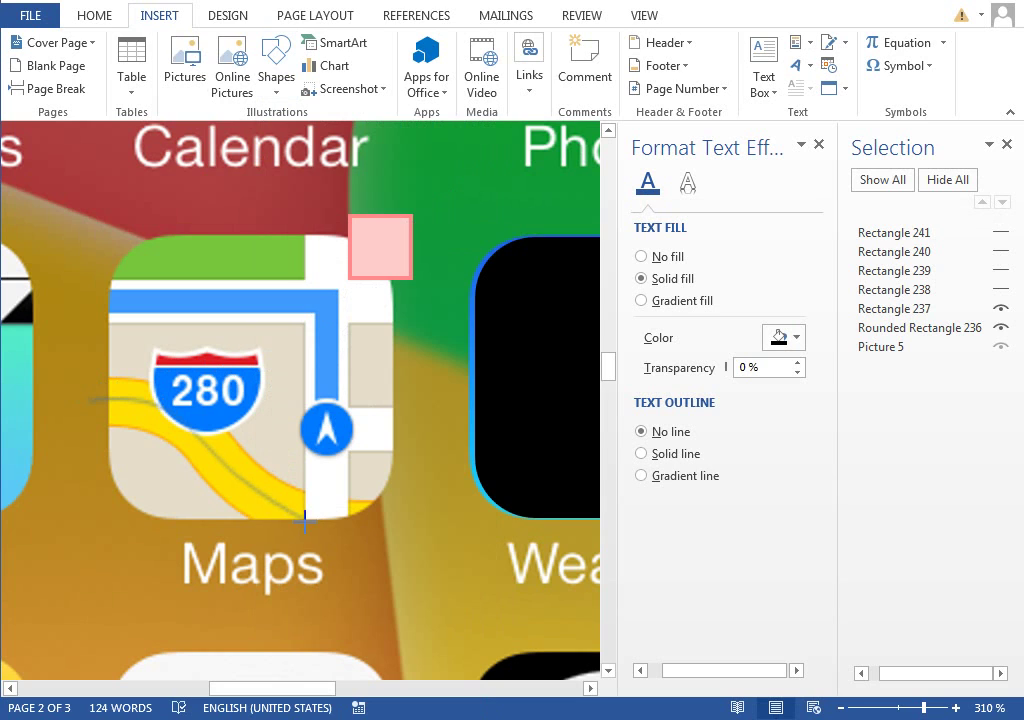
pyautogui.doubleClick(391, 528)
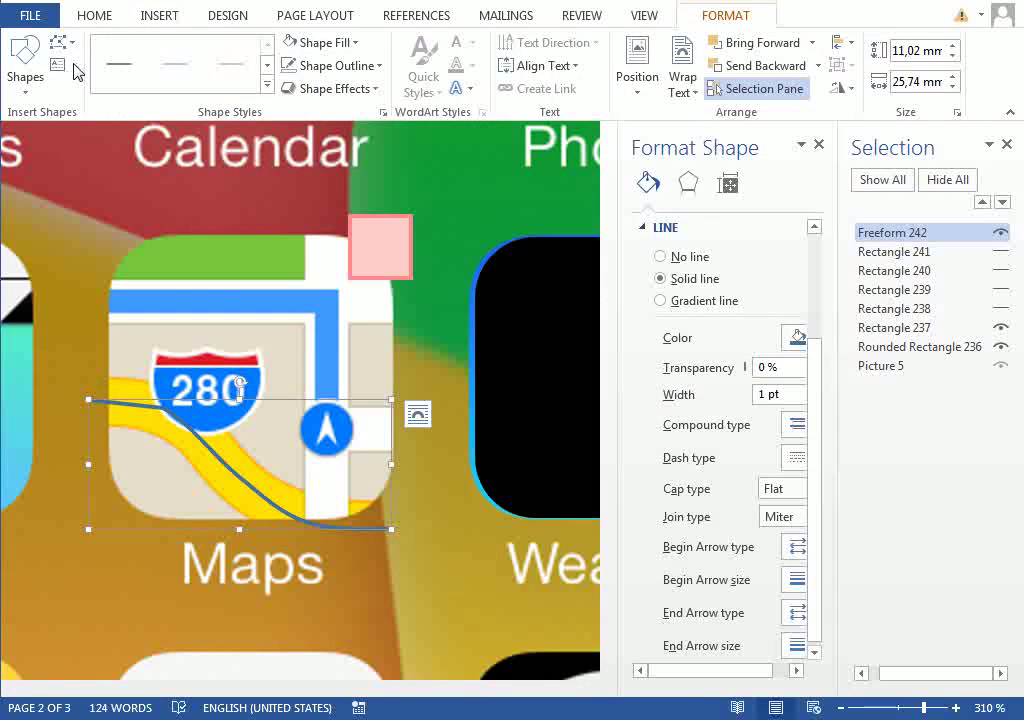
# Use Edit Points to smooth the curve's bend so it follows the yellow road
pyautogui.click(61, 43)
pyautogui.click(104, 93)
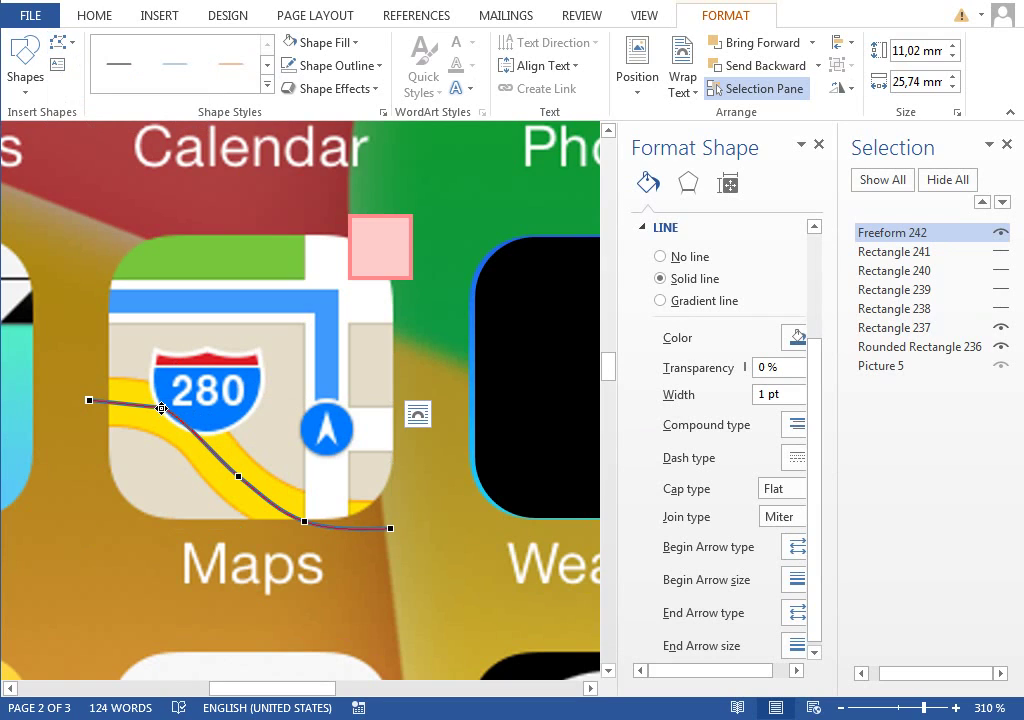
pyautogui.click(162, 408)
pyautogui.moveTo(137, 405); pyautogui.dragTo(130, 400)
pyautogui.moveTo(198, 415); pyautogui.dragTo(191, 419)
# Set the curve's line width to 20 pt, then reduce it to 11 pt
pyautogui.click(315, 548)
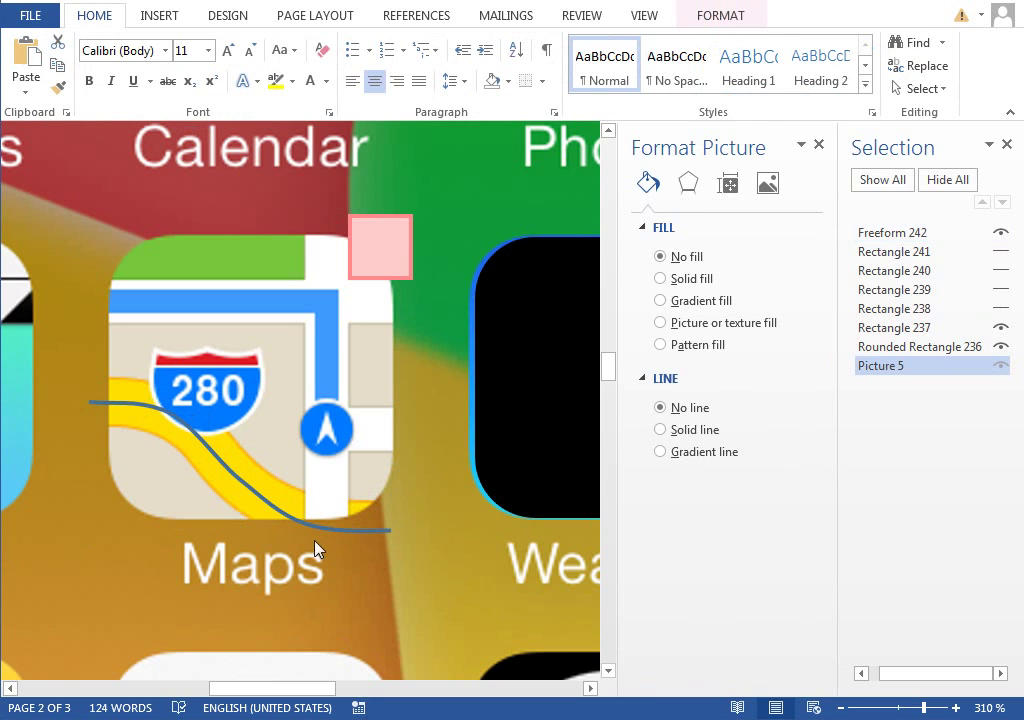
pyautogui.click(313, 532)
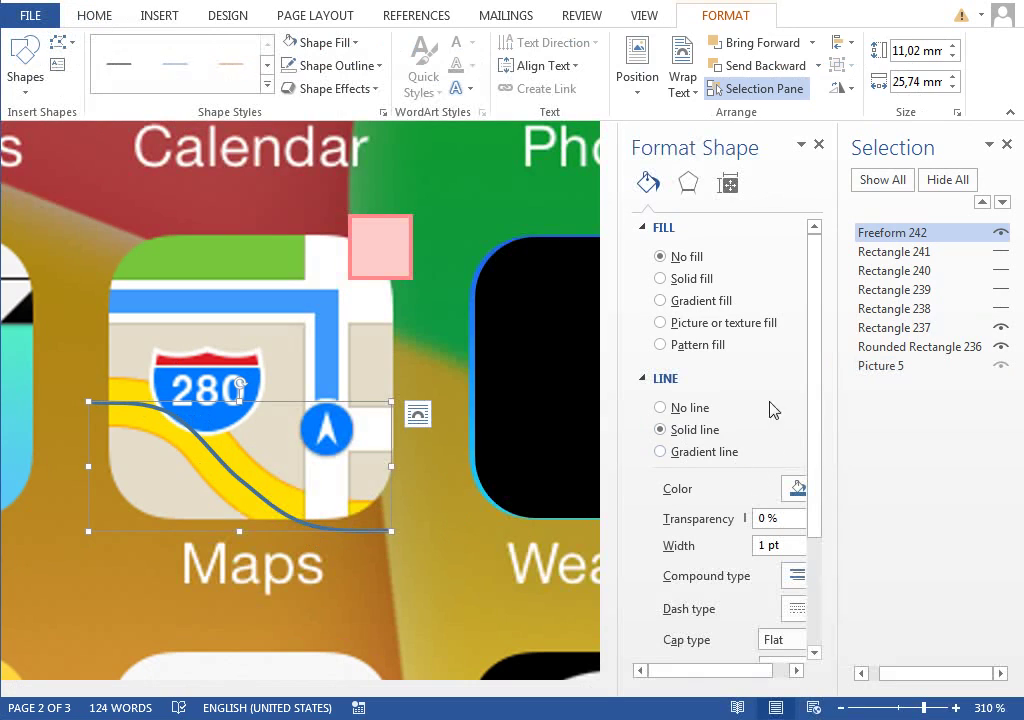
pyautogui.moveTo(725, 672); pyautogui.dragTo(741, 672)
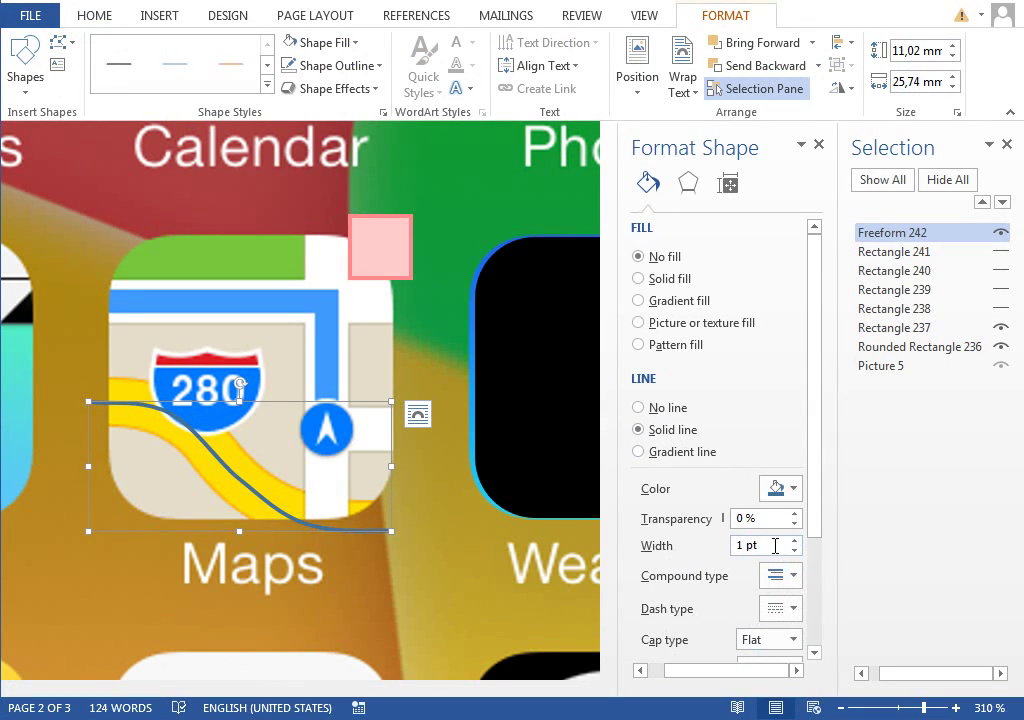
pyautogui.click(775, 544)
pyautogui.write('20')
pyautogui.press('Return')
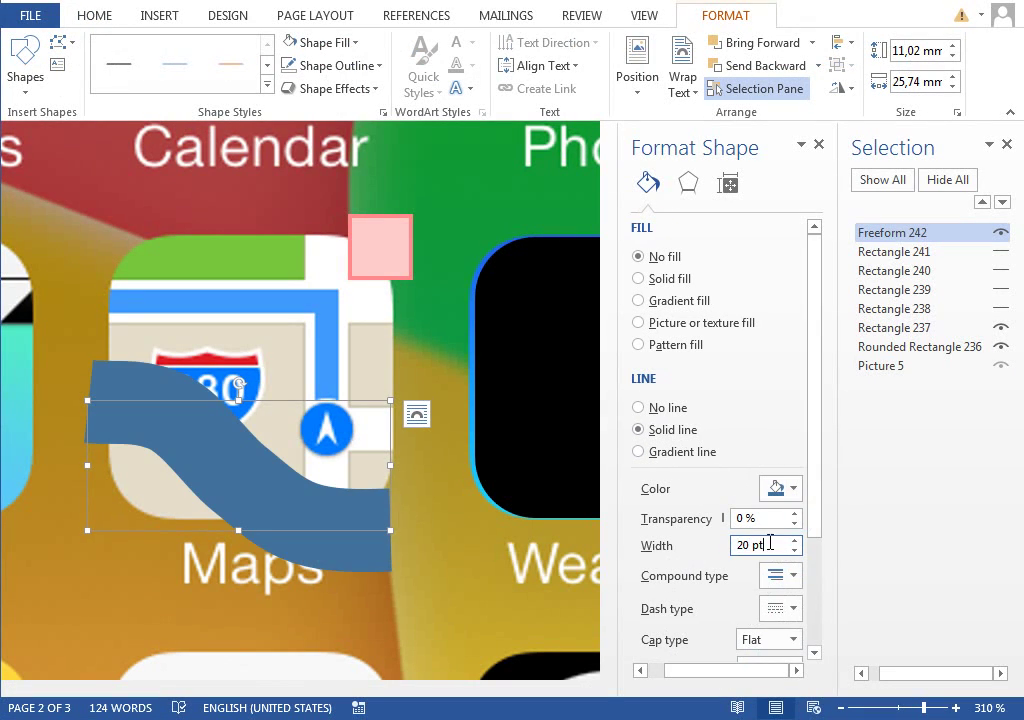
pyautogui.click(793, 550)
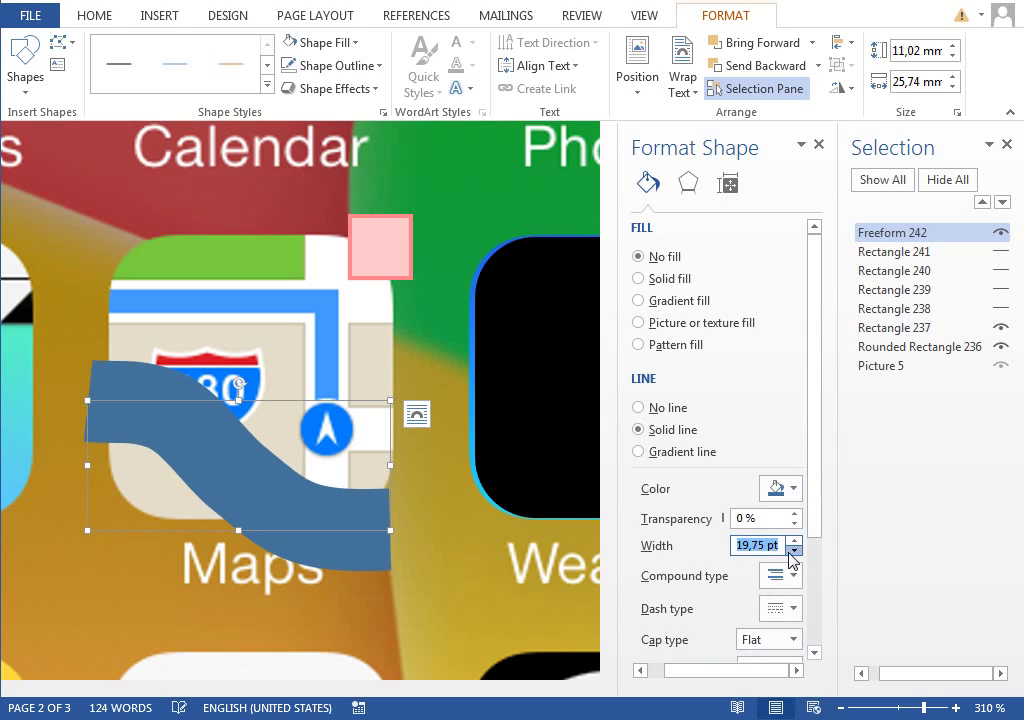
pyautogui.click(793, 550)
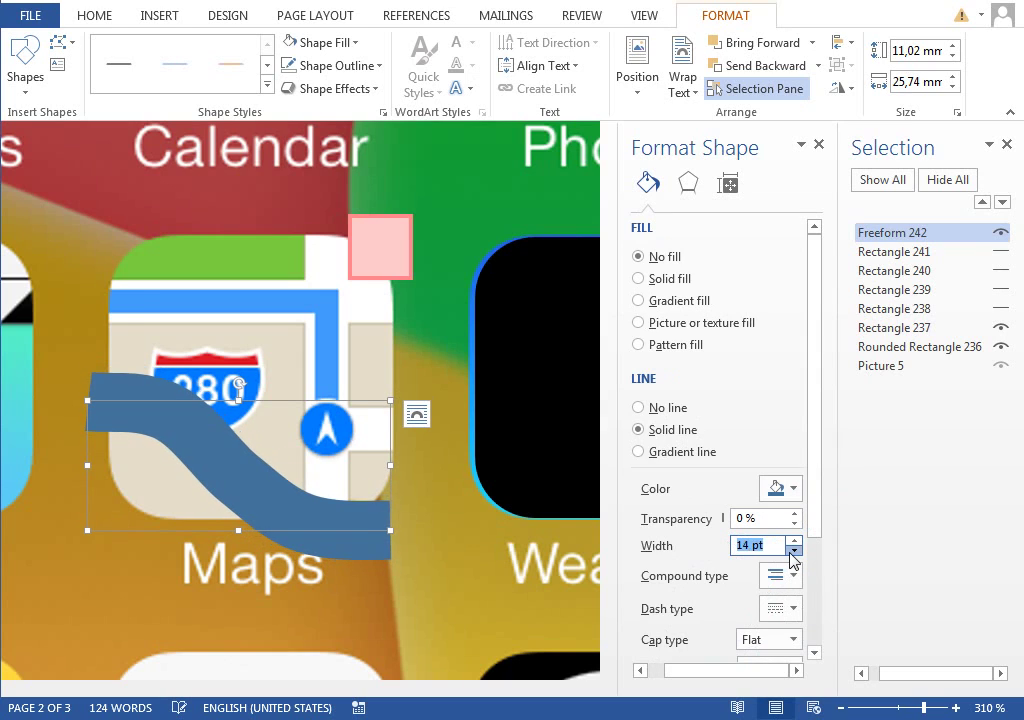
pyautogui.click(793, 550)
pyautogui.click(793, 550)
pyautogui.click(793, 550)
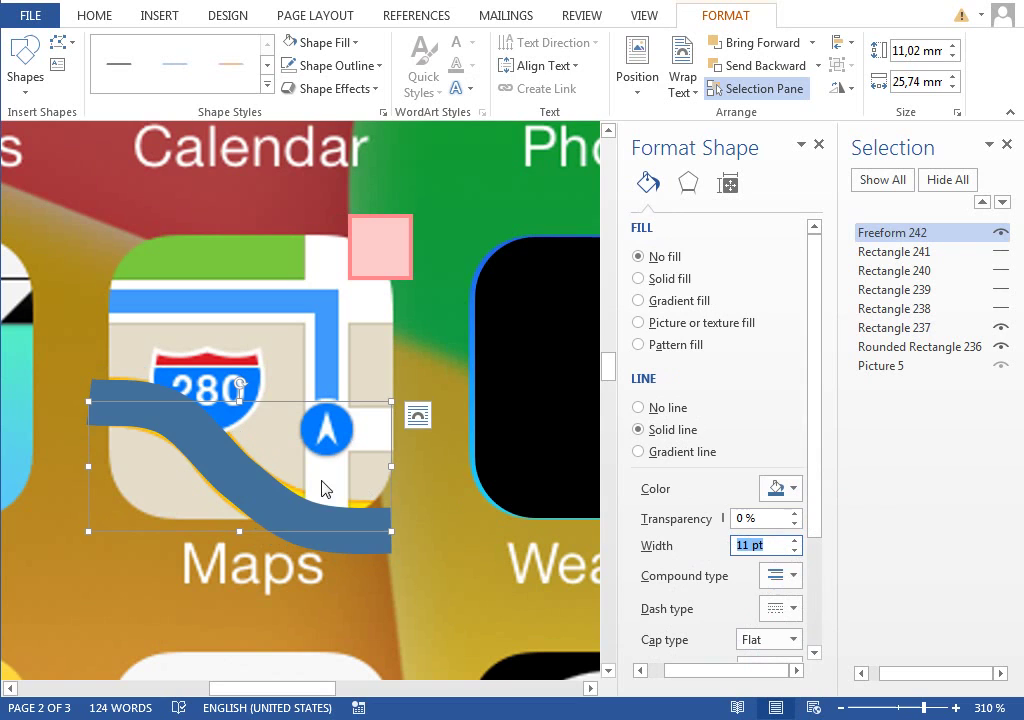
# Shift the thick curve right and colour its line yellow from the standard palette
pyautogui.click(256, 471)
pyautogui.moveTo(286, 491); pyautogui.dragTo(336, 491)
pyautogui.click(772, 490)
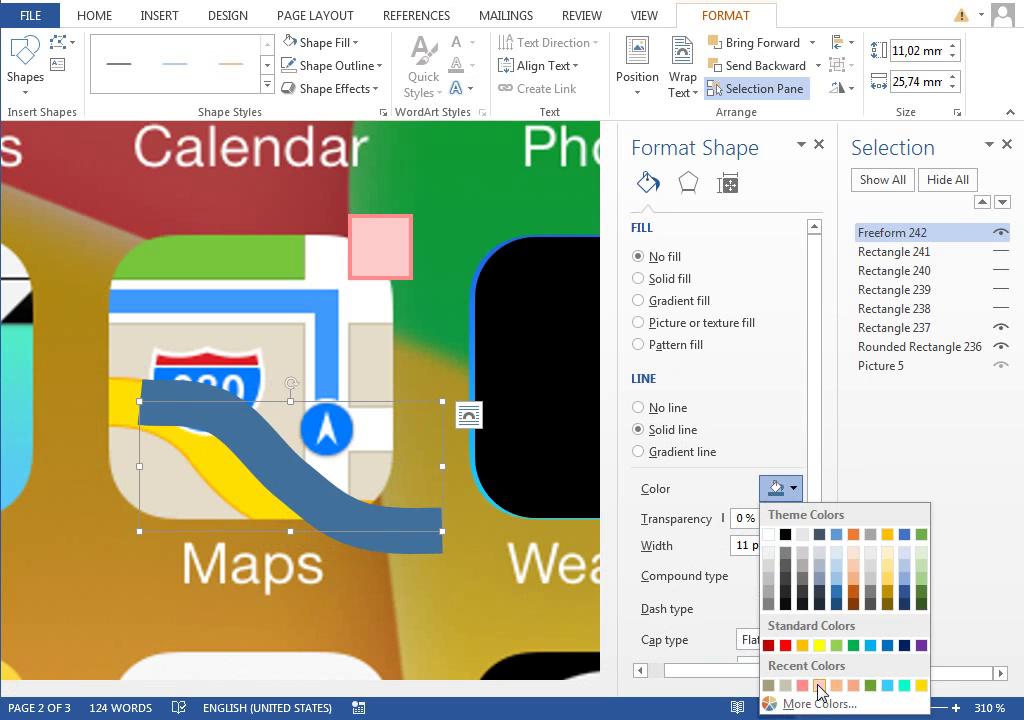
pyautogui.click(812, 702)
pyautogui.moveTo(476, 176); pyautogui.dragTo(401, 188)
pyautogui.click(400, 193)
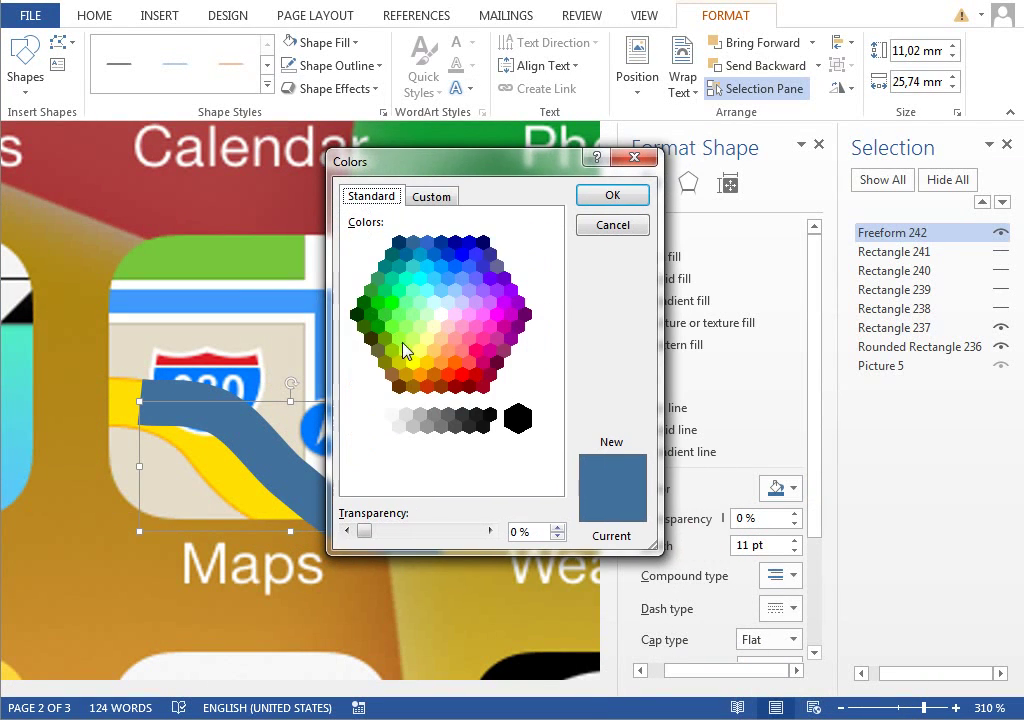
pyautogui.click(425, 362)
pyautogui.press('Return')
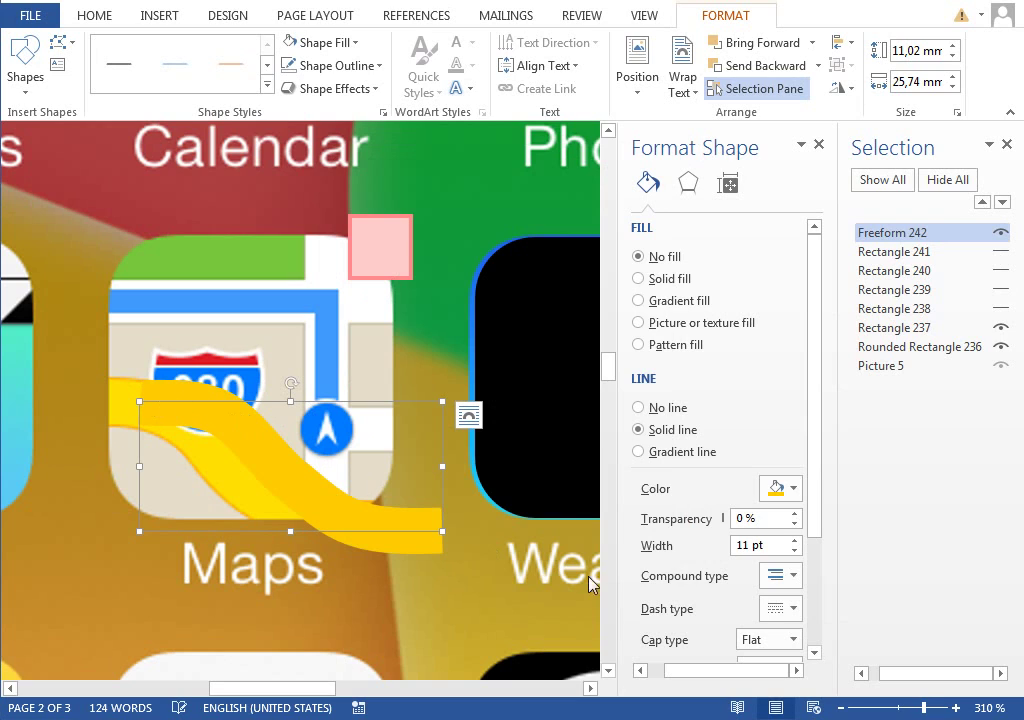
# Change the line to brighter yellow RGB 253, 217, 3 and move it back onto the road
pyautogui.click(778, 489)
pyautogui.click(706, 494)
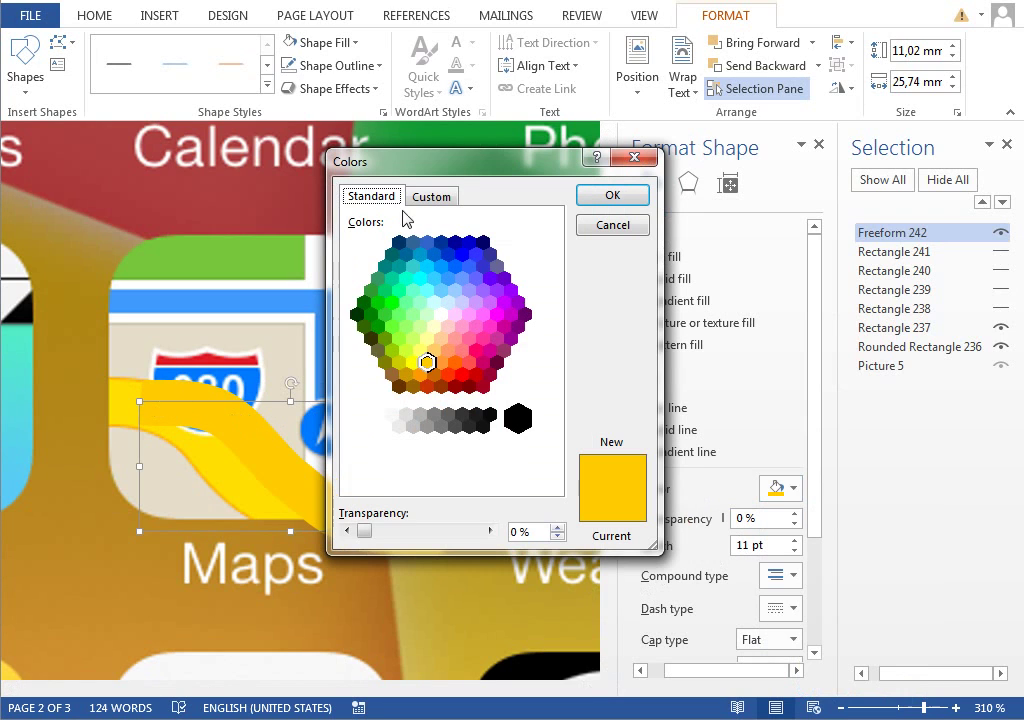
pyautogui.click(418, 205)
pyautogui.click(378, 236)
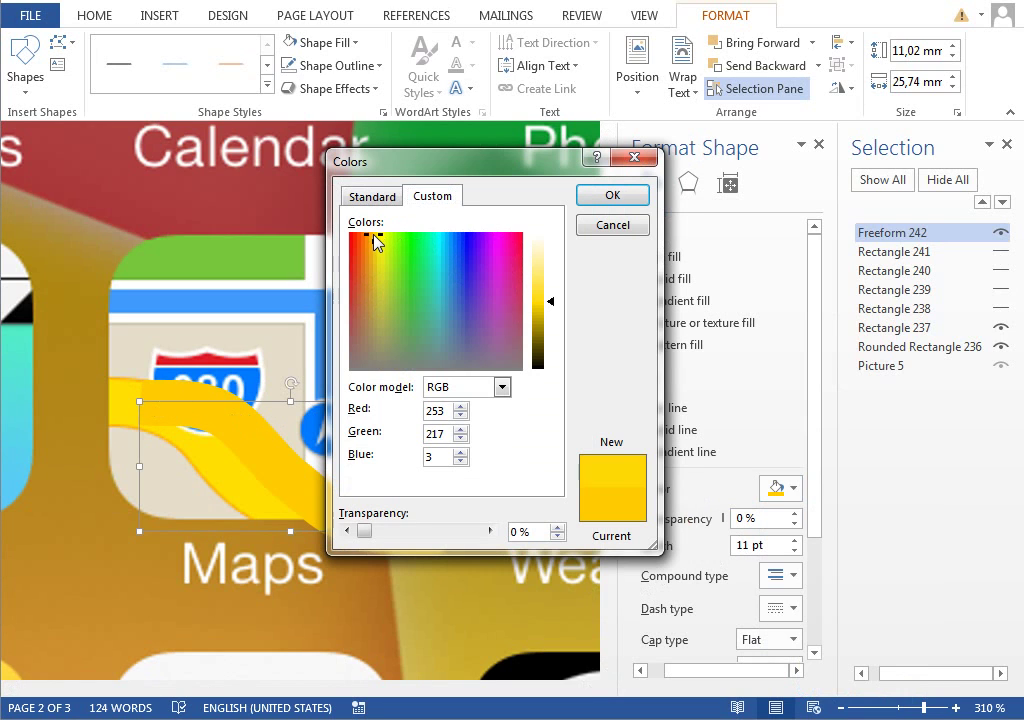
pyautogui.press('Return')
pyautogui.moveTo(204, 408); pyautogui.dragTo(160, 415)
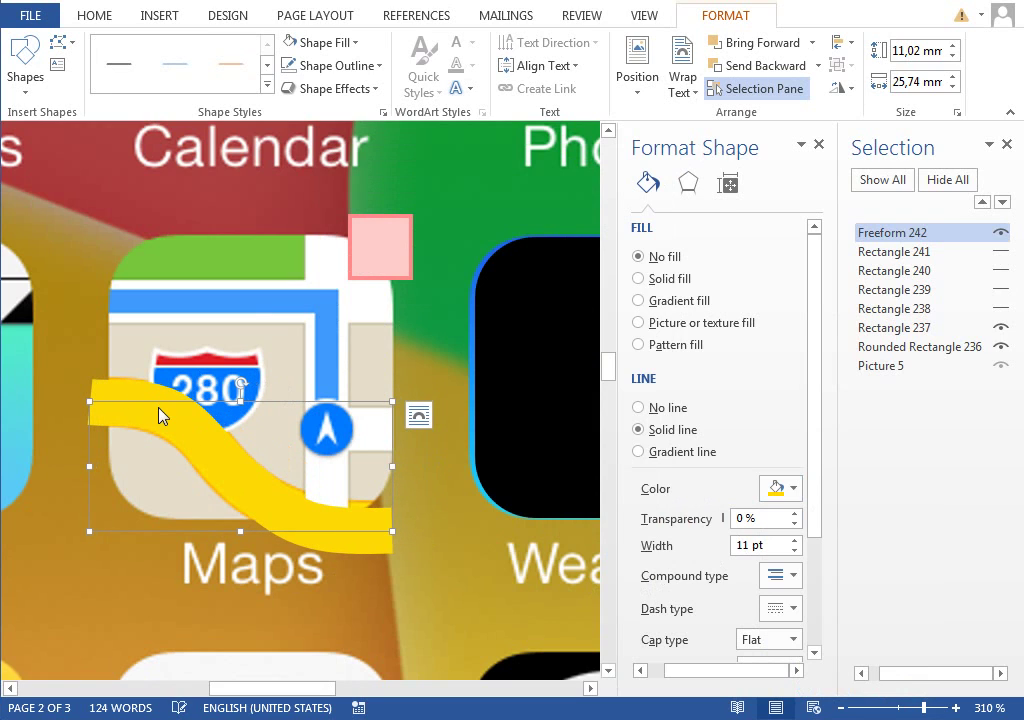
# Duplicate the yellow road curve, give the copy a 13.5 pt orange line, and shift both curves right
pyautogui.hotkey('ctrl', 'v')
pyautogui.moveTo(217, 466); pyautogui.dragTo(163, 404)
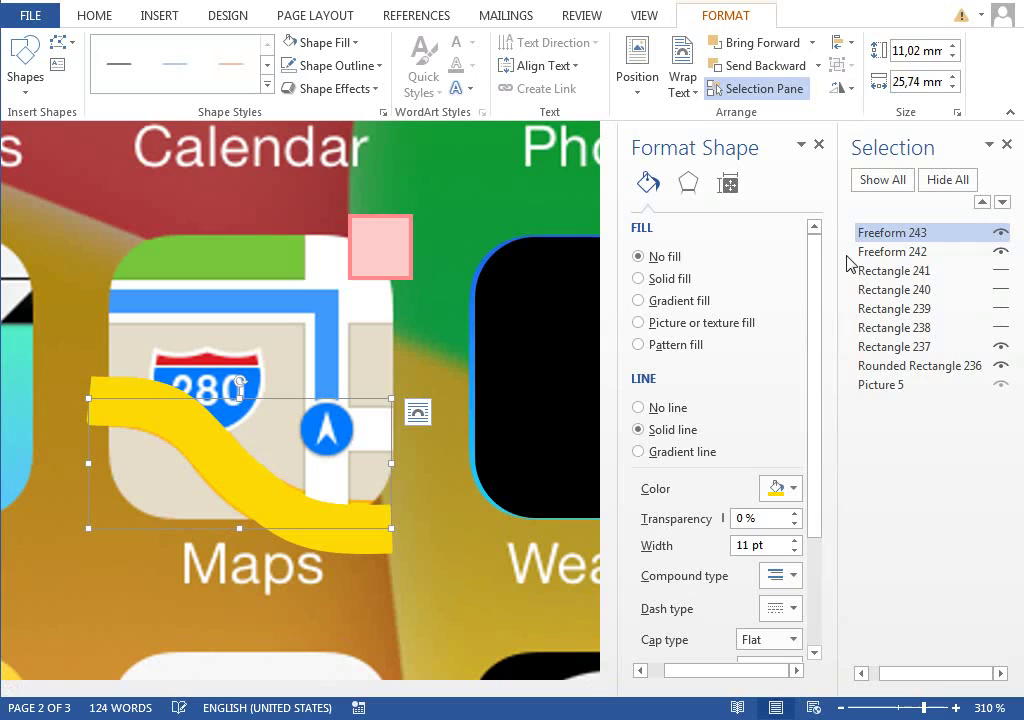
pyautogui.moveTo(882, 243); pyautogui.dragTo(876, 266)
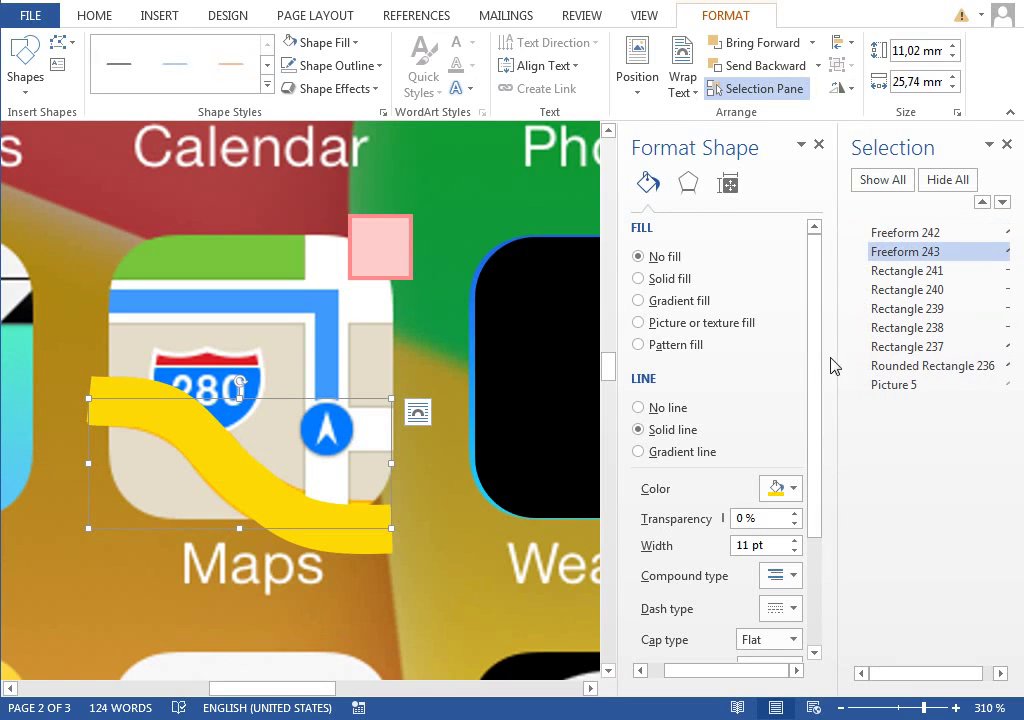
pyautogui.moveTo(795, 541); pyautogui.dragTo(795, 541)
pyautogui.click(795, 544)
pyautogui.click(779, 489)
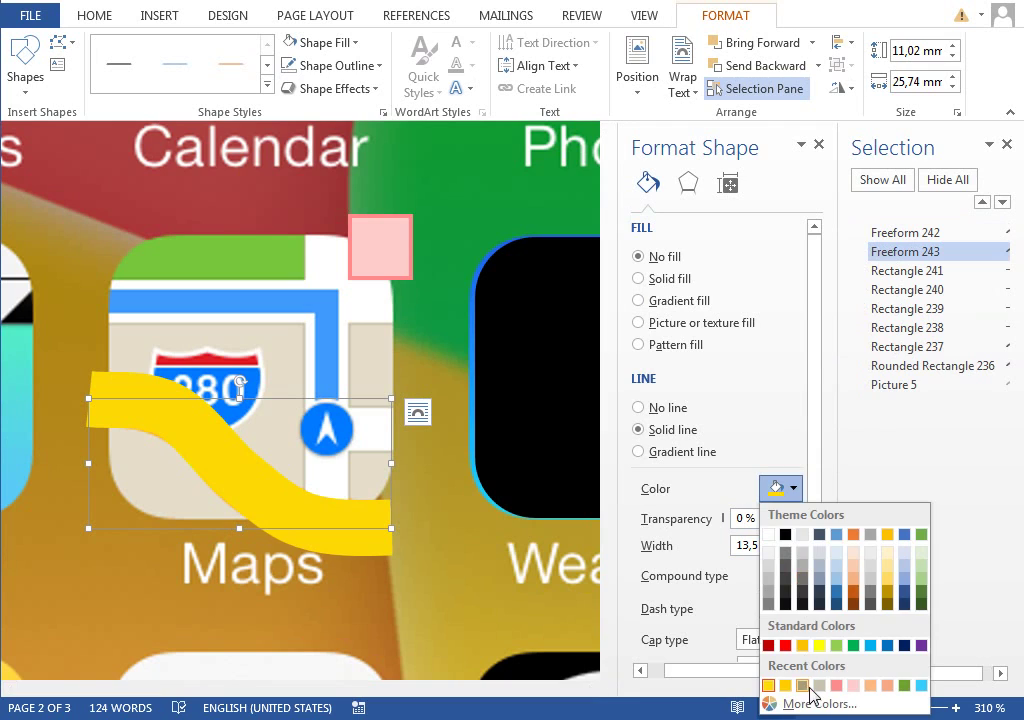
pyautogui.click(815, 704)
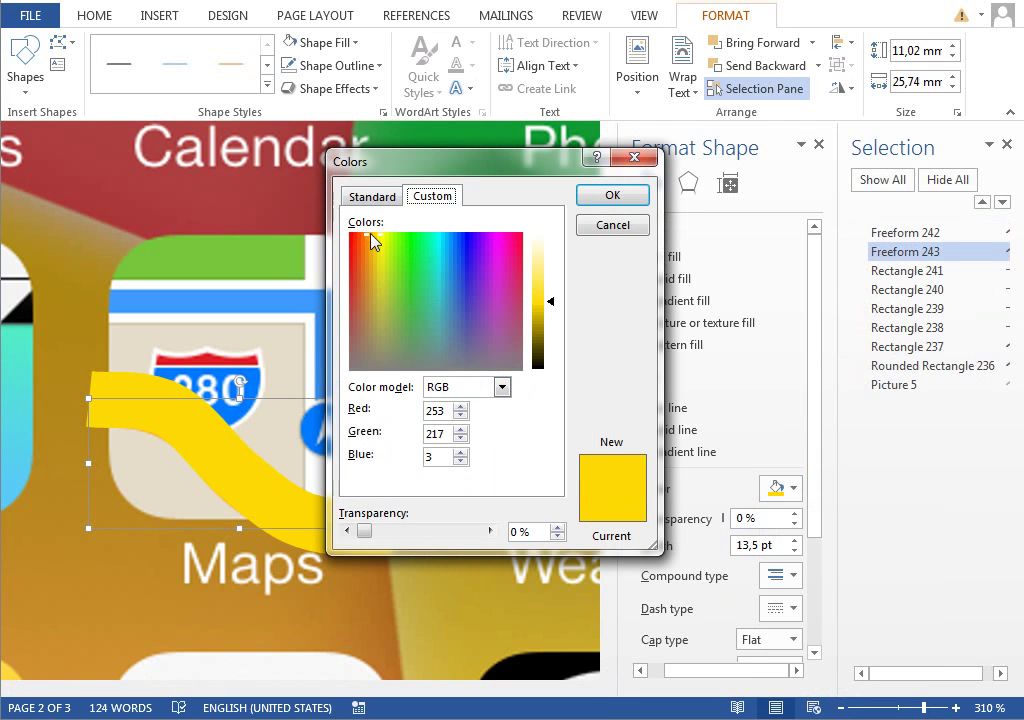
pyautogui.moveTo(371, 237); pyautogui.dragTo(366, 238)
pyautogui.press('Return')
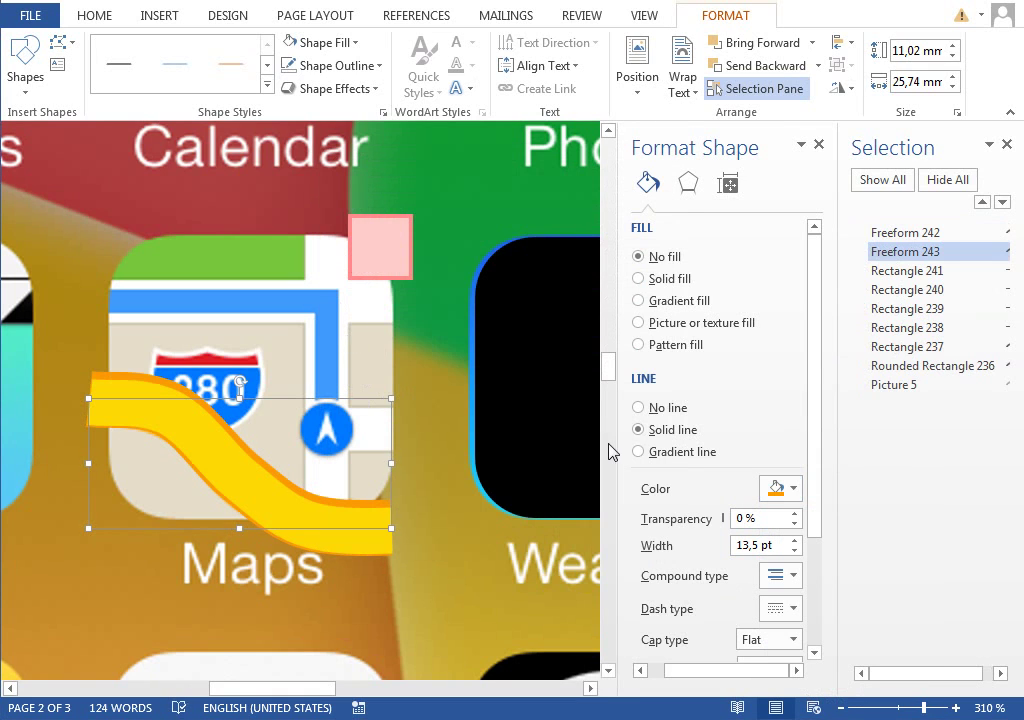
pyautogui.keyDown('shift'); pyautogui.click(193, 437); pyautogui.keyUp('shift')
pyautogui.moveTo(163, 398); pyautogui.dragTo(206, 405)
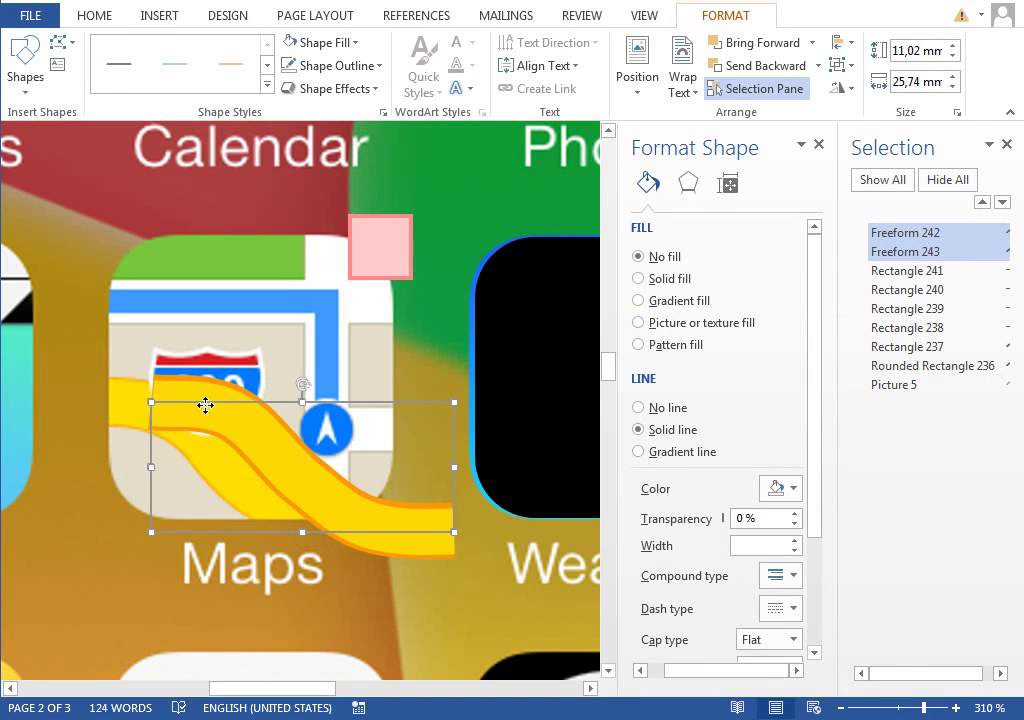
# Refine the copy to a 13 pt fine-tuned orange outline and move both road shapes left over the icon
pyautogui.click(905, 270)
pyautogui.click(905, 251)
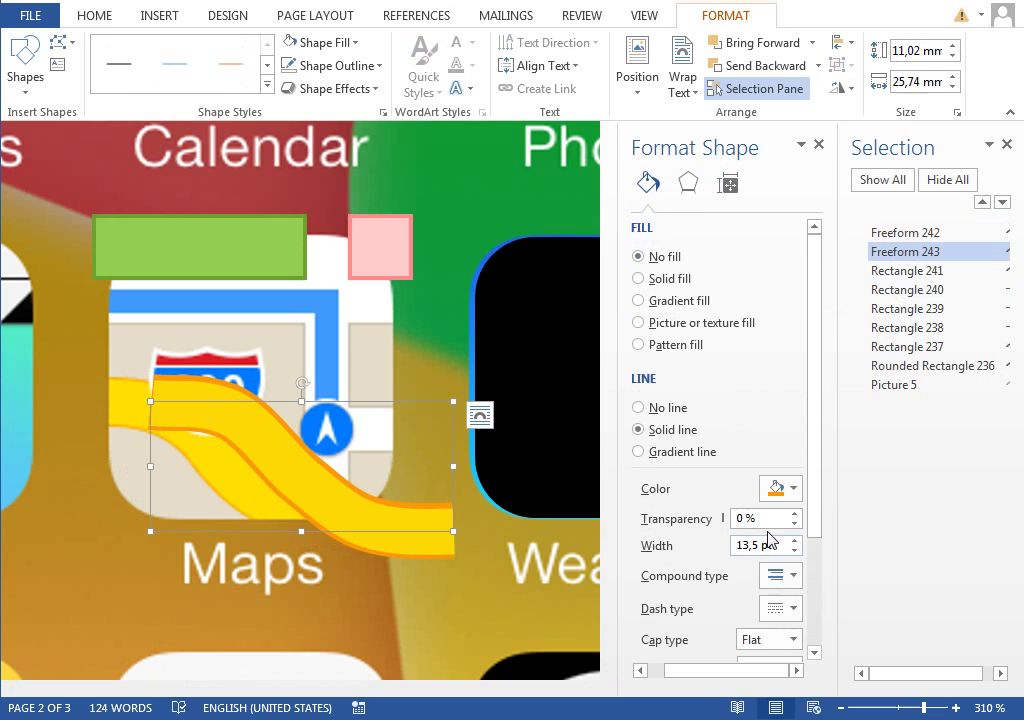
pyautogui.click(794, 552)
pyautogui.click(794, 552)
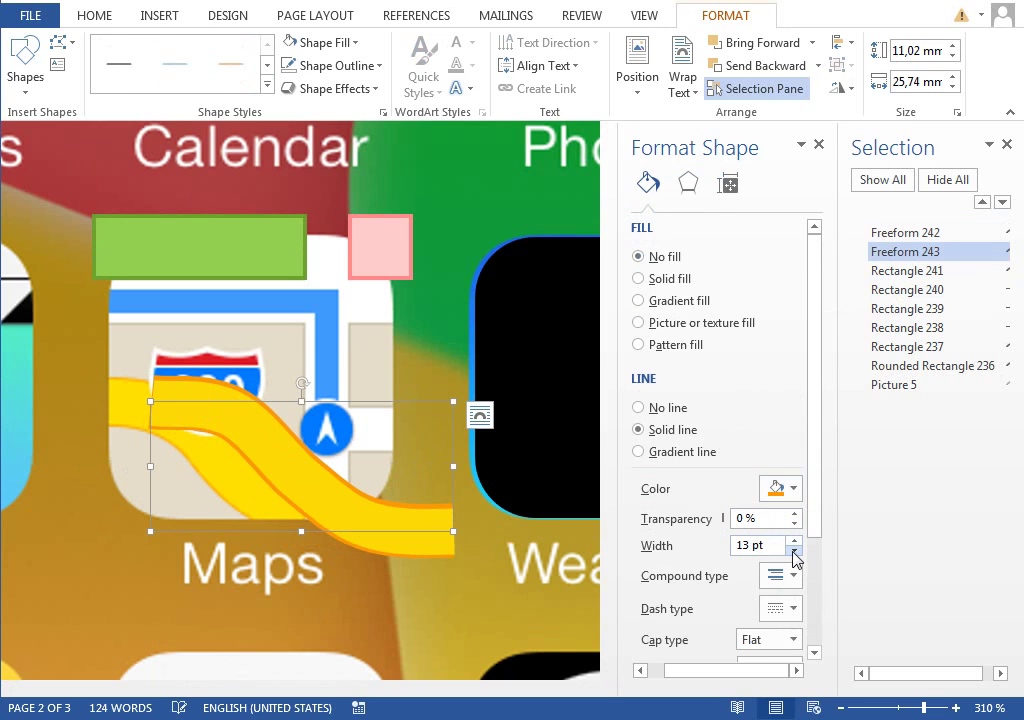
pyautogui.click(785, 489)
pyautogui.click(810, 703)
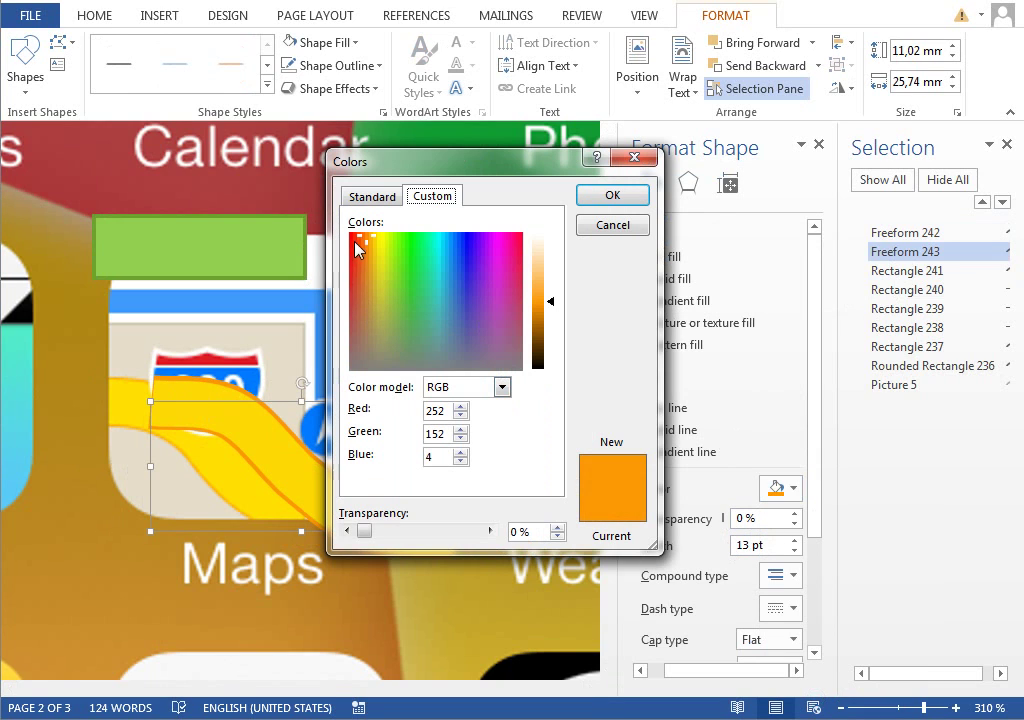
pyautogui.moveTo(368, 242); pyautogui.dragTo(368, 242)
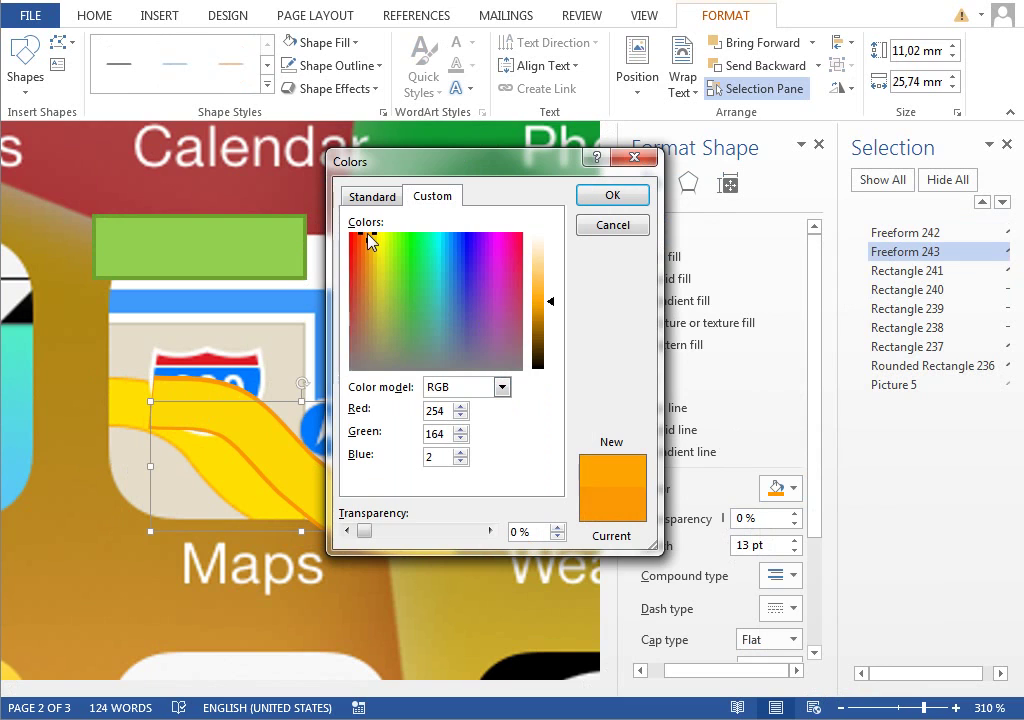
pyautogui.press('Return')
pyautogui.keyDown('ctrl'); pyautogui.click(905, 232); pyautogui.keyUp('ctrl')
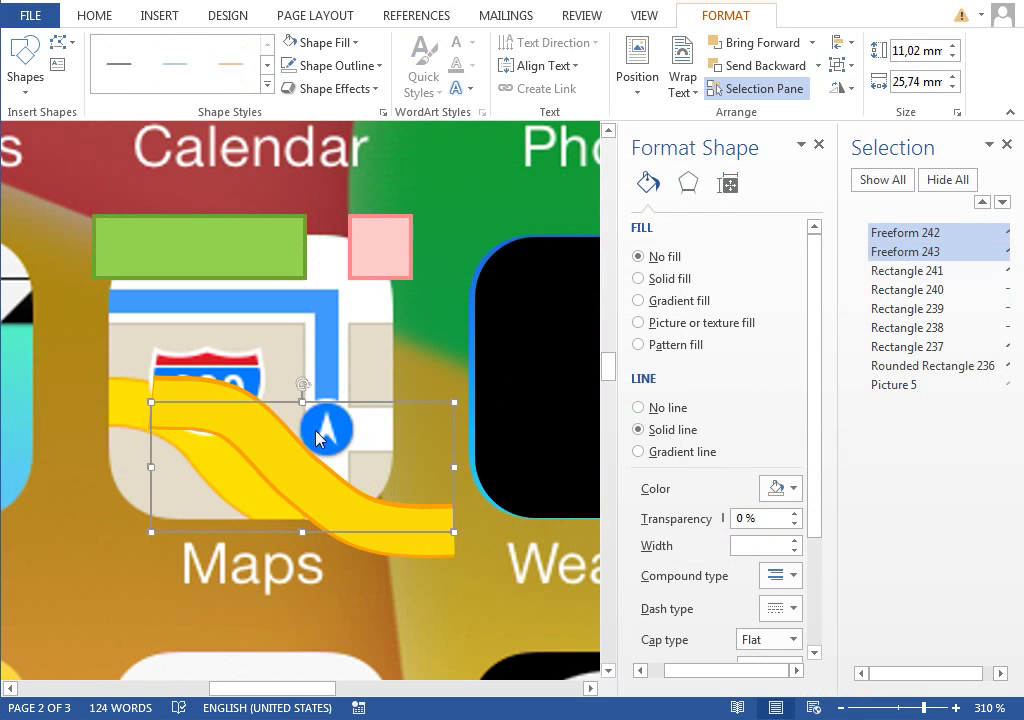
pyautogui.moveTo(298, 457); pyautogui.dragTo(241, 450)
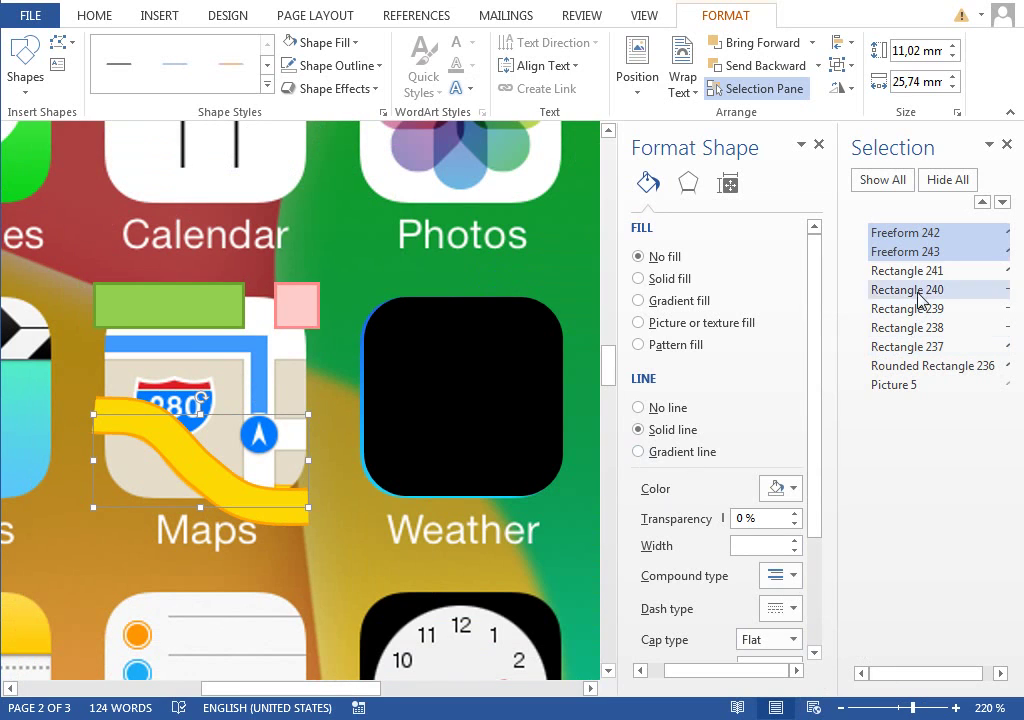
# Select the green bar, beige square, map rectangles and pink square in the Selection pane
pyautogui.click(928, 271)
pyautogui.click(933, 290)
pyautogui.click(933, 310)
pyautogui.click(933, 328)
pyautogui.click(930, 347)
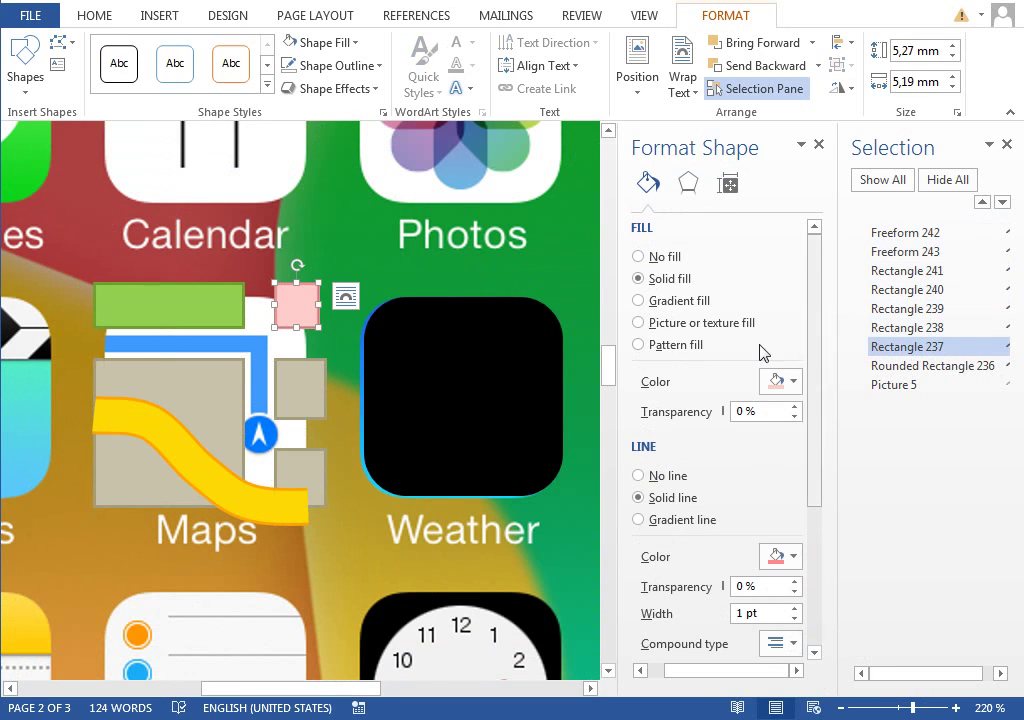
# Draw a large white square over the Maps icon and send it behind the map pieces
pyautogui.click(172, 16)
pyautogui.click(276, 70)
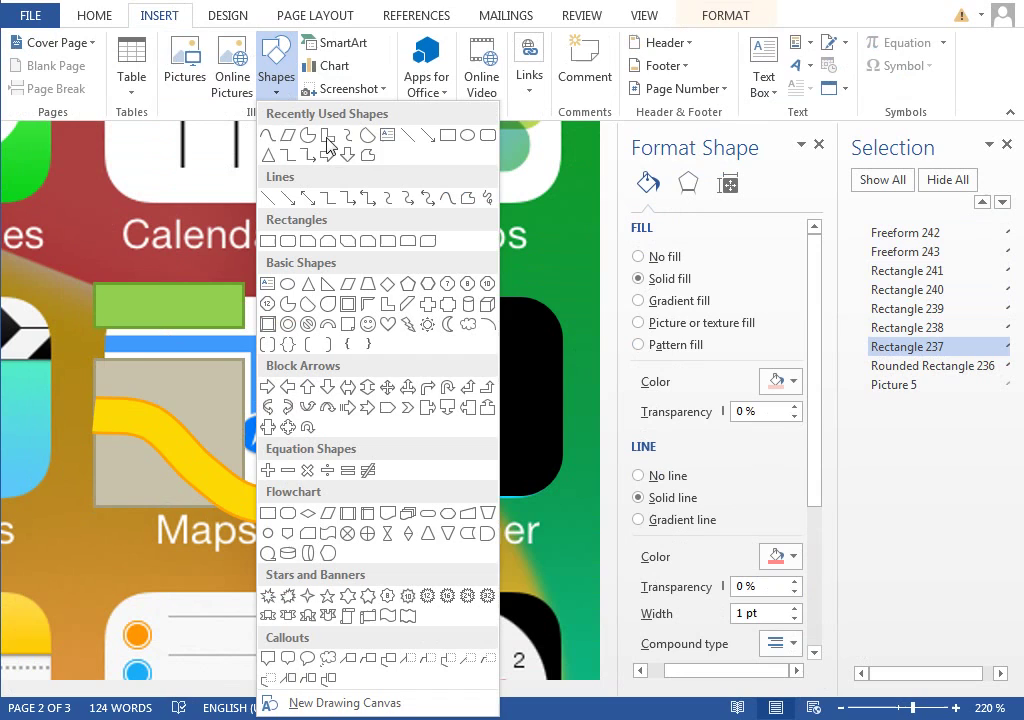
pyautogui.click(447, 135)
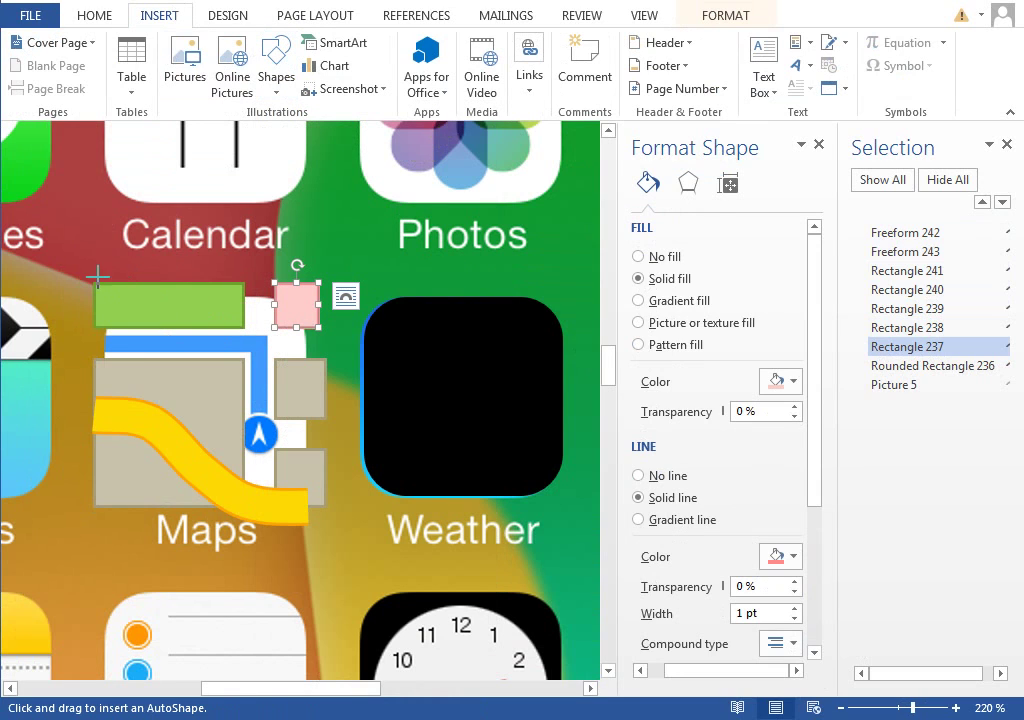
pyautogui.moveTo(70, 265); pyautogui.dragTo(354, 475)
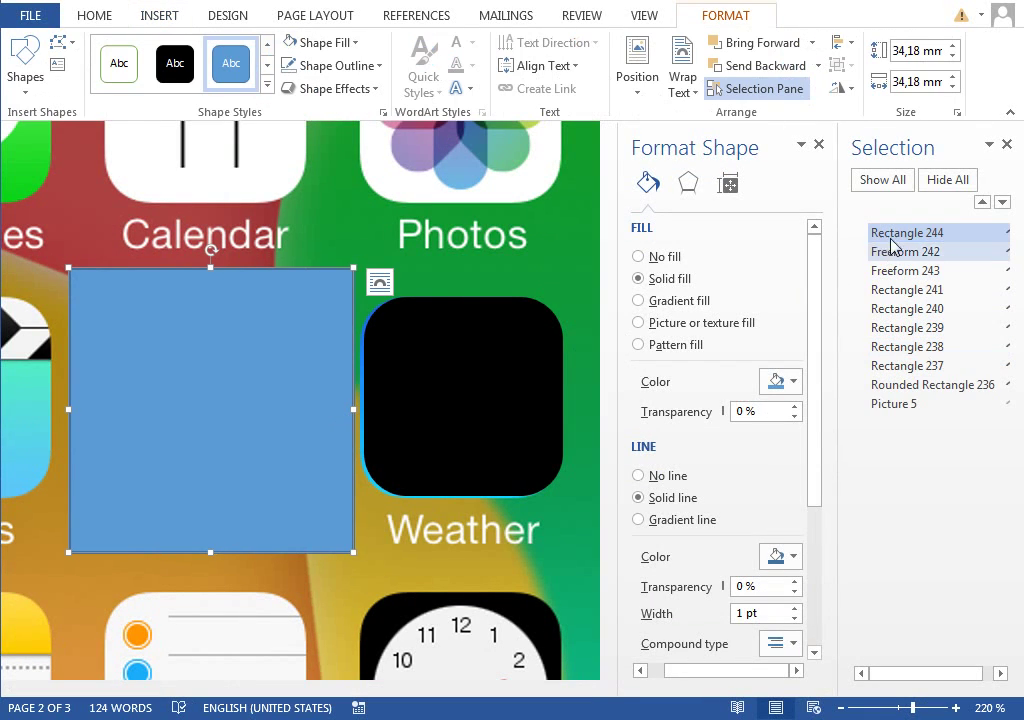
pyautogui.moveTo(880, 231); pyautogui.dragTo(912, 380)
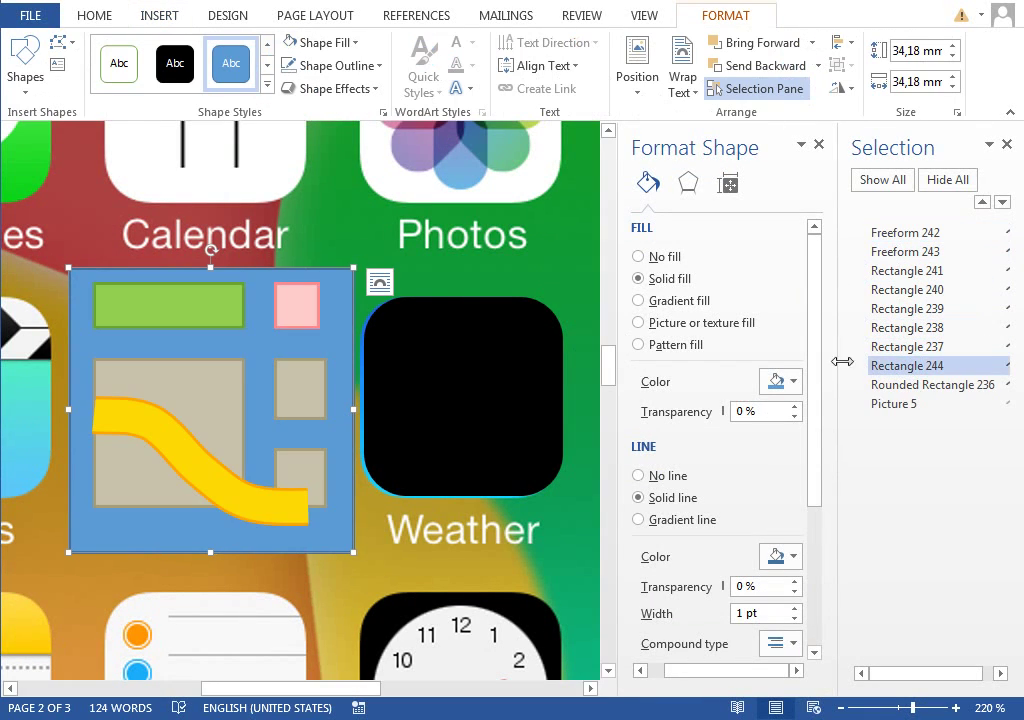
pyautogui.click(792, 382)
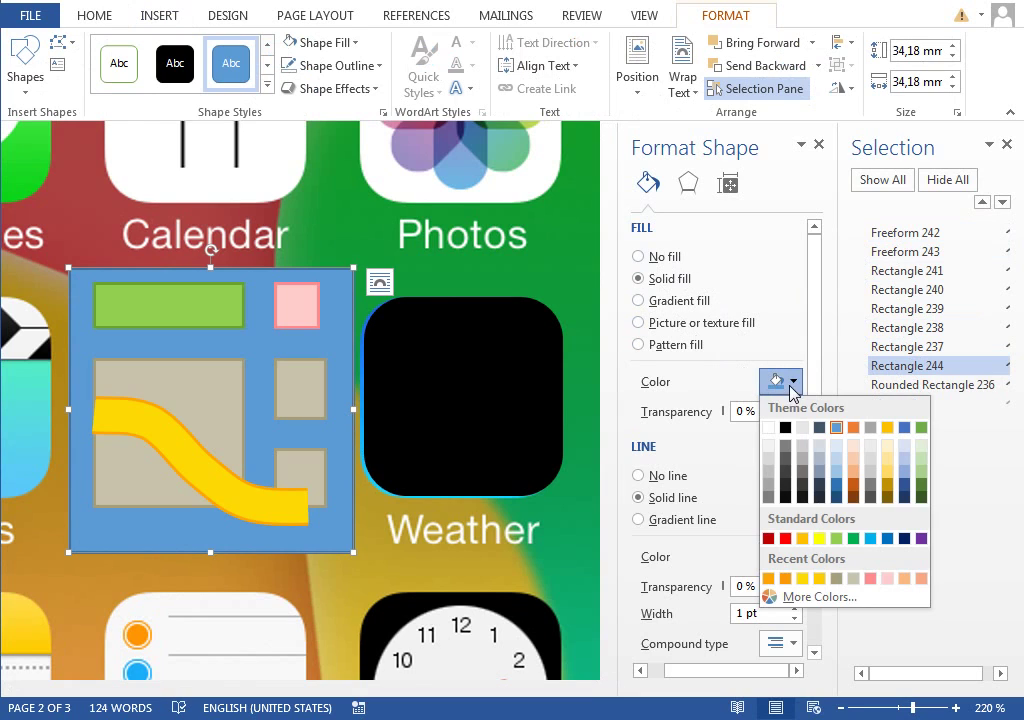
pyautogui.click(768, 428)
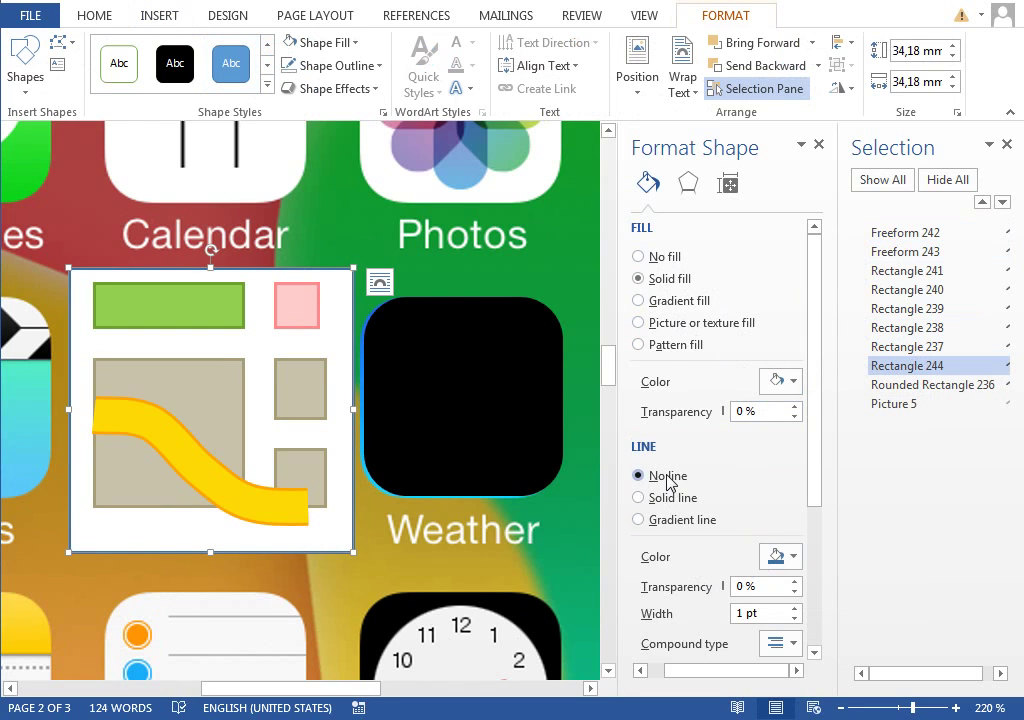
# Select the pink square, map rectangles, green bar and both road shapes, then group them
pyautogui.keyDown('ctrl'); pyautogui.click(903, 349); pyautogui.keyUp('ctrl')
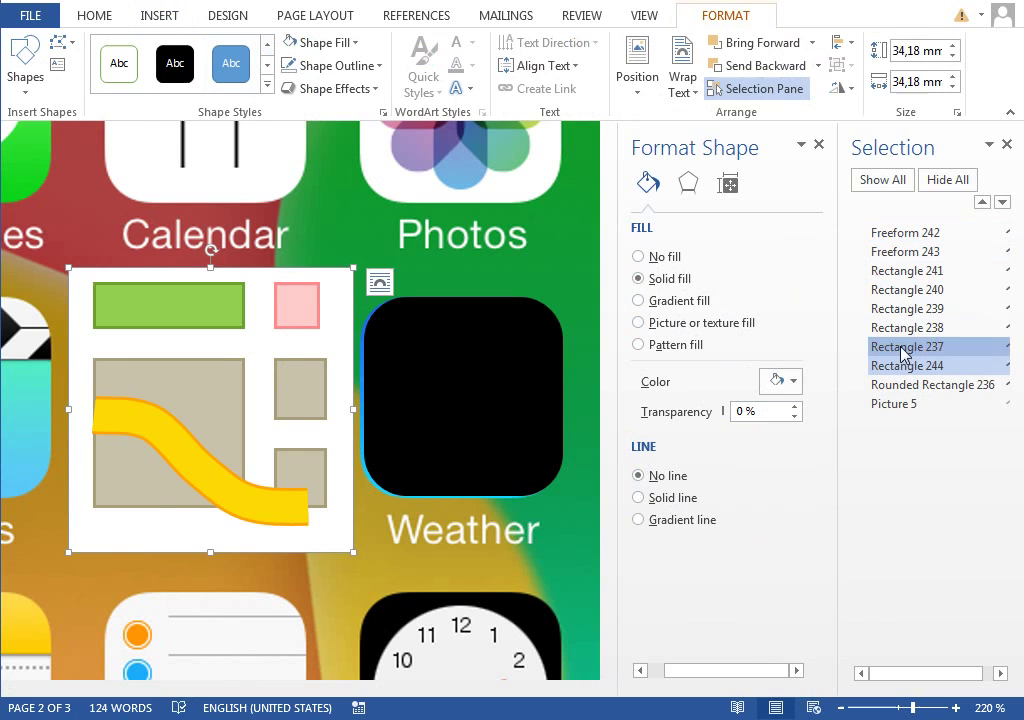
pyautogui.keyDown('ctrl'); pyautogui.click(880, 327); pyautogui.keyUp('ctrl')
pyautogui.keyDown('ctrl'); pyautogui.click(878, 308); pyautogui.keyUp('ctrl')
pyautogui.keyDown('ctrl'); pyautogui.click(878, 289); pyautogui.keyUp('ctrl')
pyautogui.keyDown('ctrl'); pyautogui.click(878, 270); pyautogui.keyUp('ctrl')
pyautogui.keyDown('ctrl'); pyautogui.click(905, 251); pyautogui.keyUp('ctrl')
pyautogui.keyDown('ctrl'); pyautogui.click(900, 232); pyautogui.keyUp('ctrl')
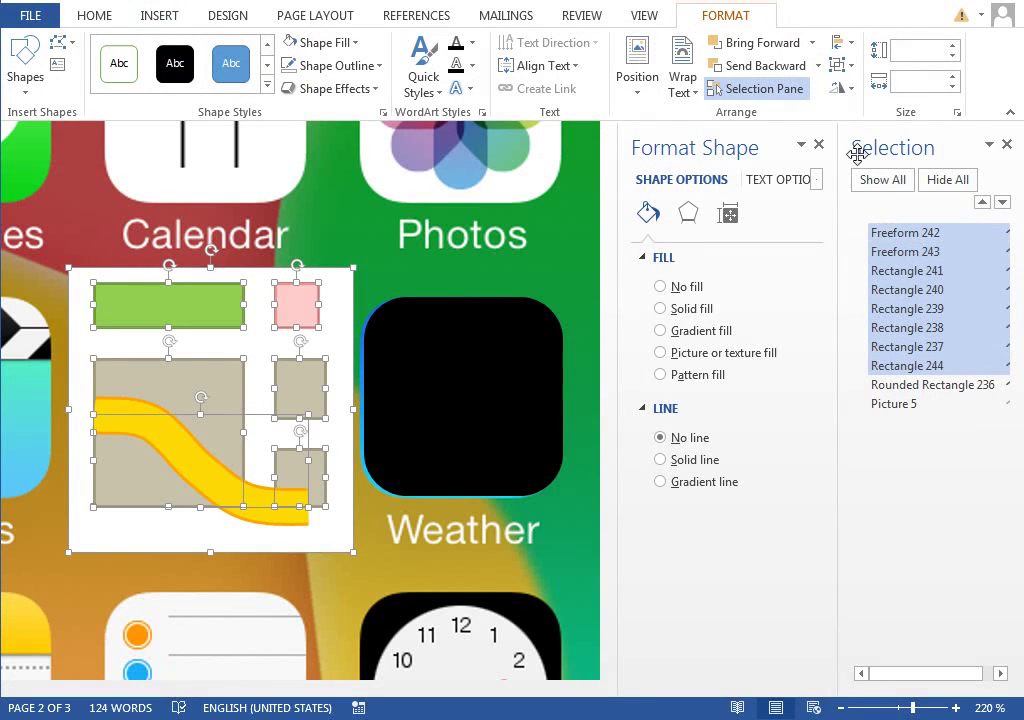
pyautogui.click(843, 88)
pyautogui.click(870, 89)
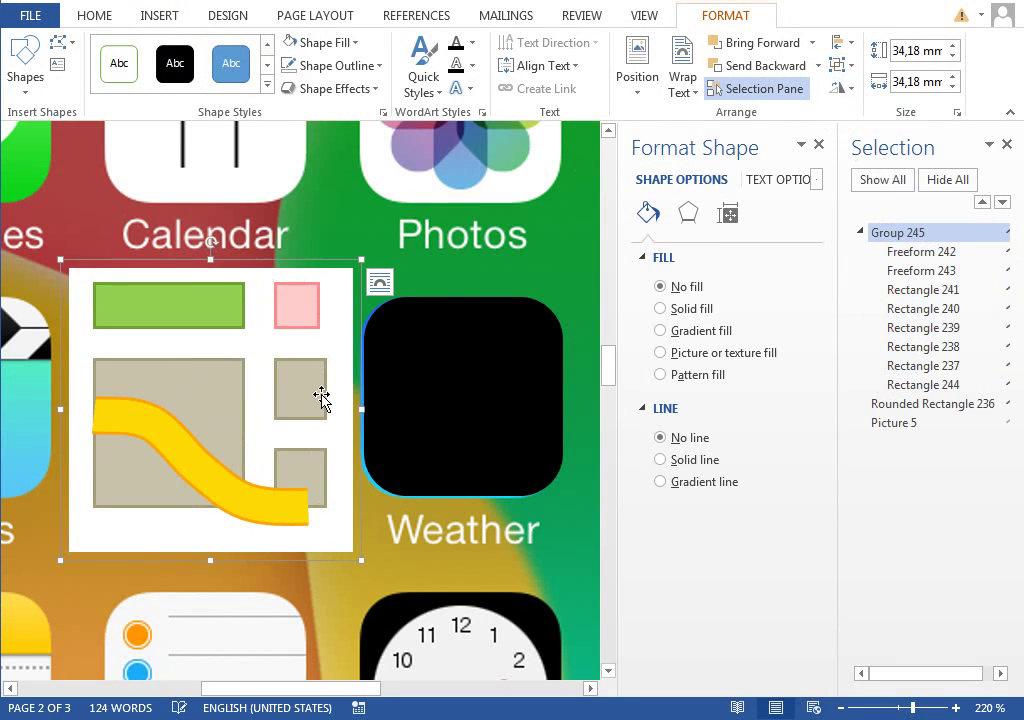
# Fill the black rounded rectangle with the clipboard map picture, tiled as a texture
pyautogui.click(413, 418)
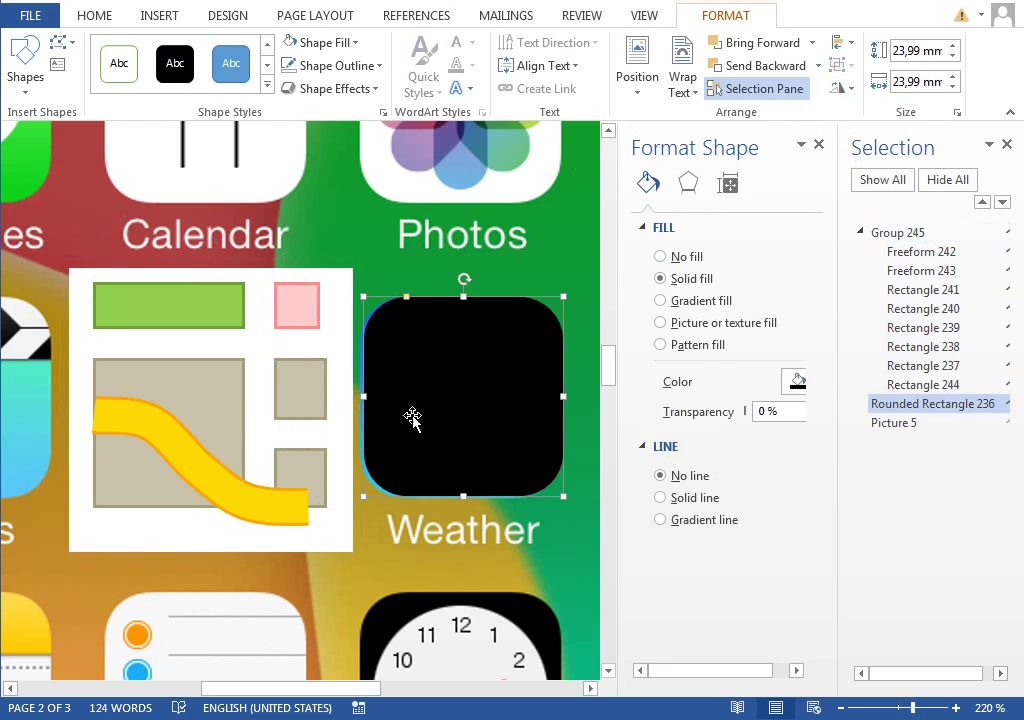
pyautogui.moveTo(448, 405); pyautogui.dragTo(444, 405)
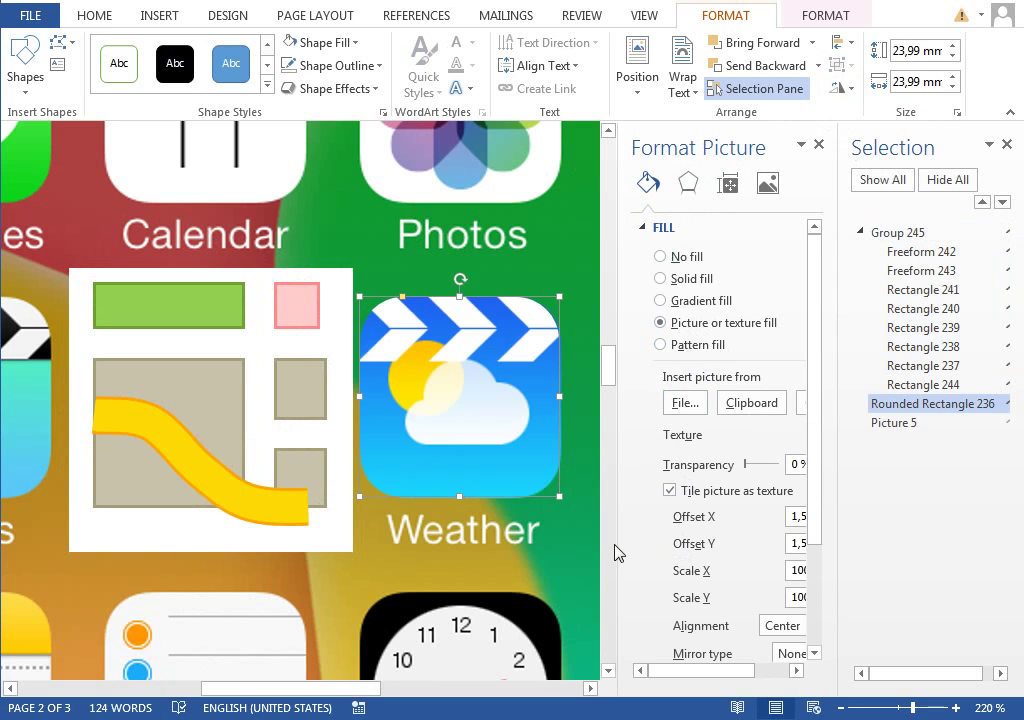
pyautogui.click(757, 405)
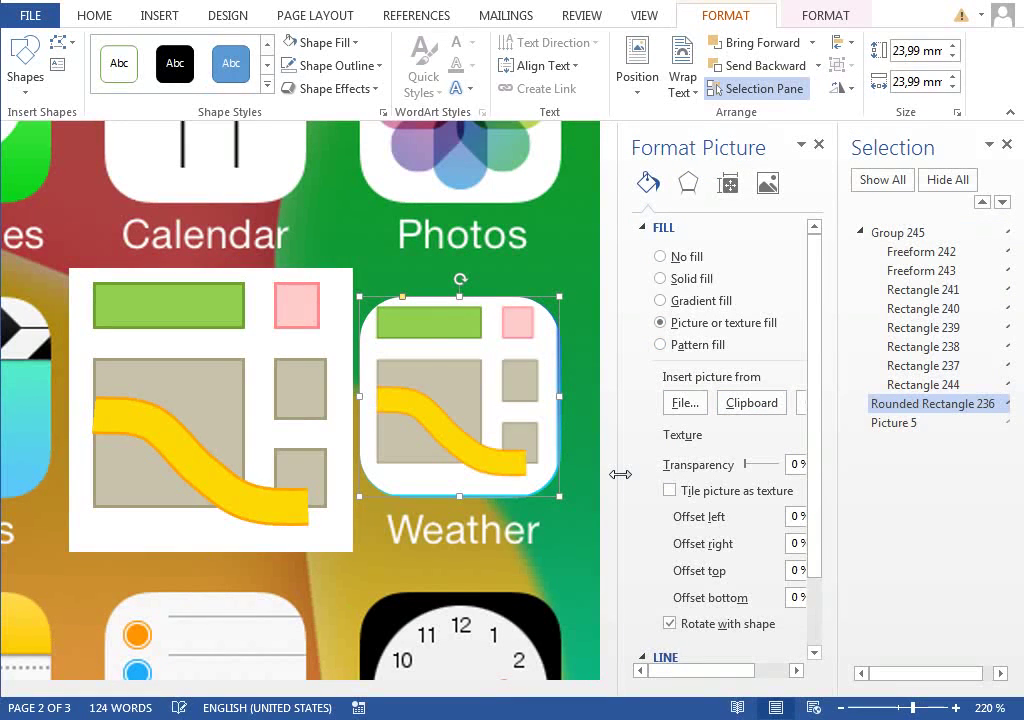
pyautogui.click(670, 491)
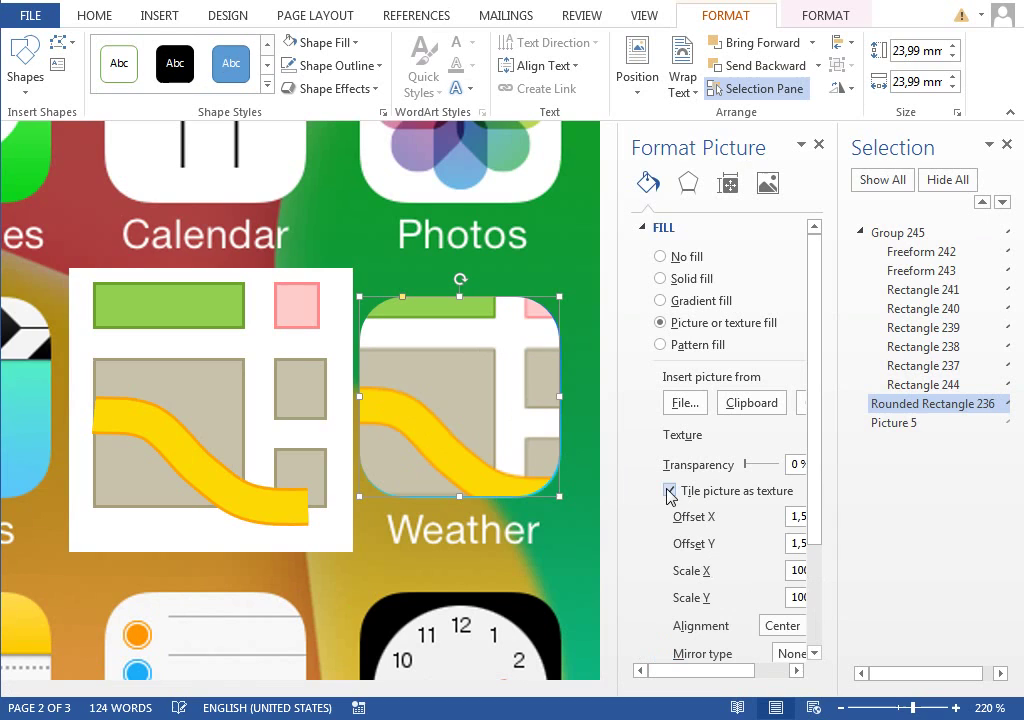
pyautogui.moveTo(620, 471); pyautogui.dragTo(600, 473)
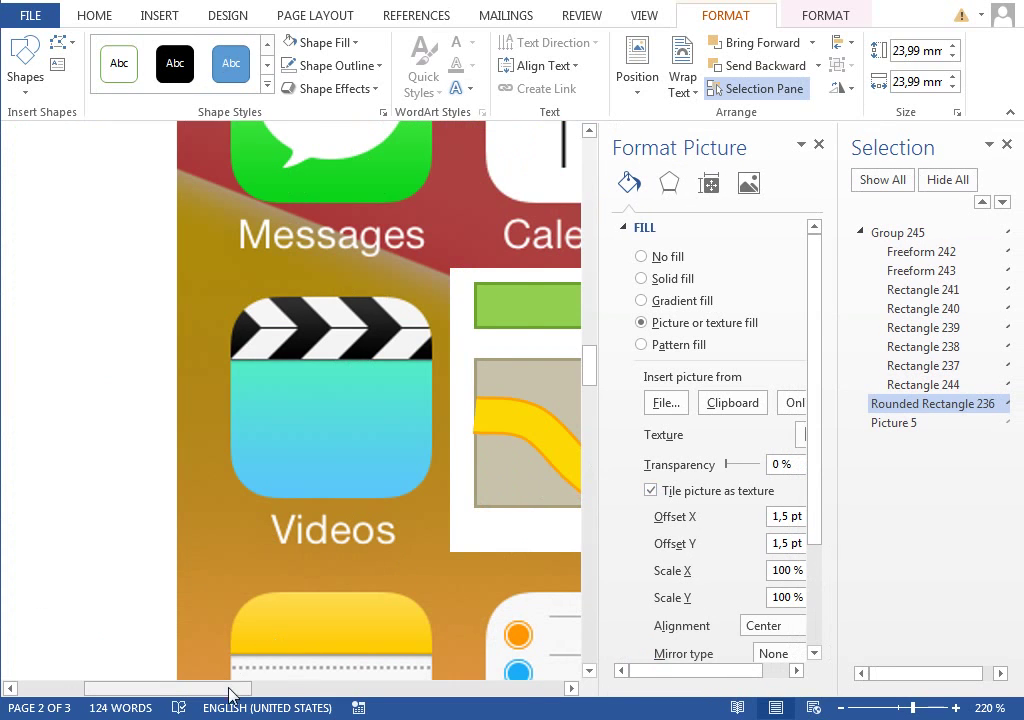
pyautogui.moveTo(229, 690); pyautogui.dragTo(343, 665)
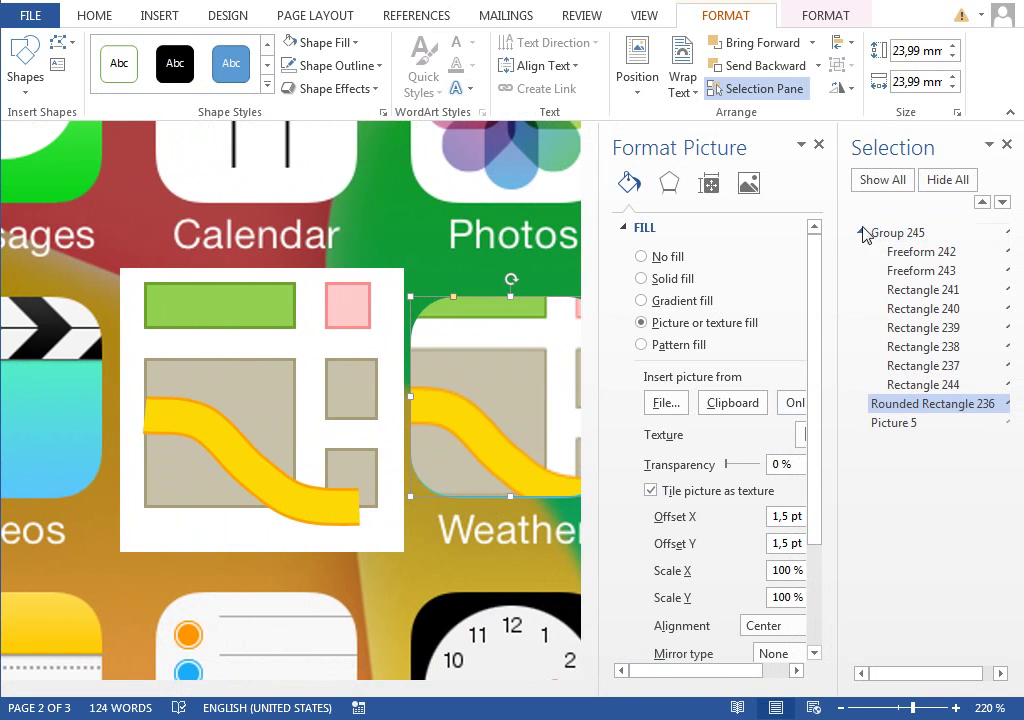
# Widen the side and formatting panels, then hide the original map group
pyautogui.moveTo(838, 231); pyautogui.dragTo(811, 232)
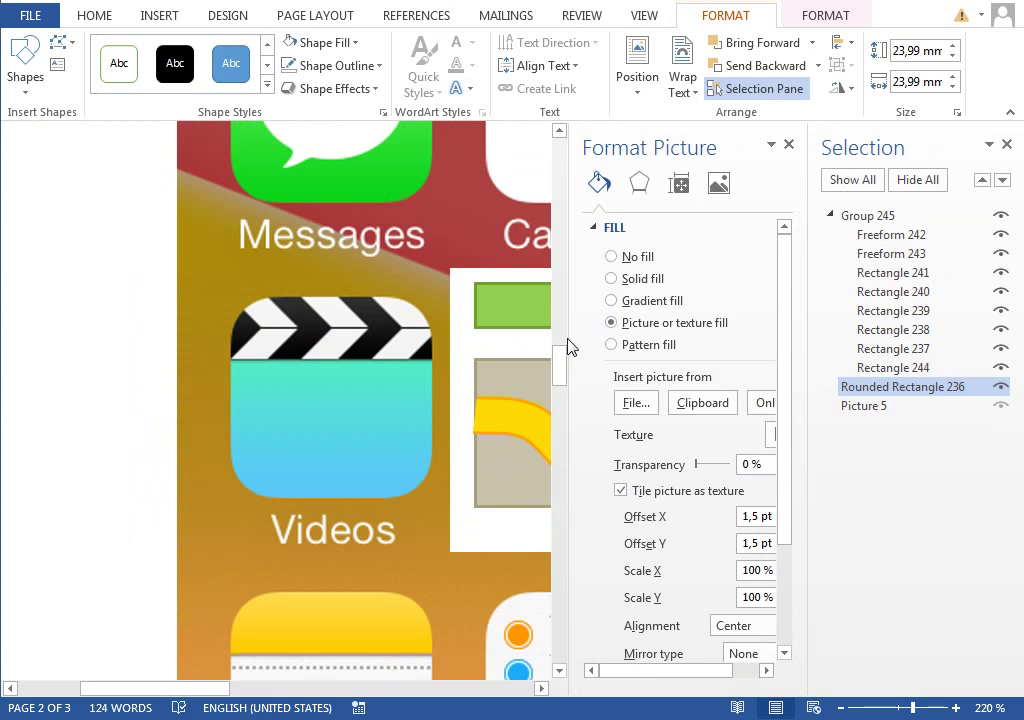
pyautogui.moveTo(556, 336); pyautogui.dragTo(533, 338)
pyautogui.moveTo(150, 689); pyautogui.dragTo(260, 692)
pyautogui.click(1000, 216)
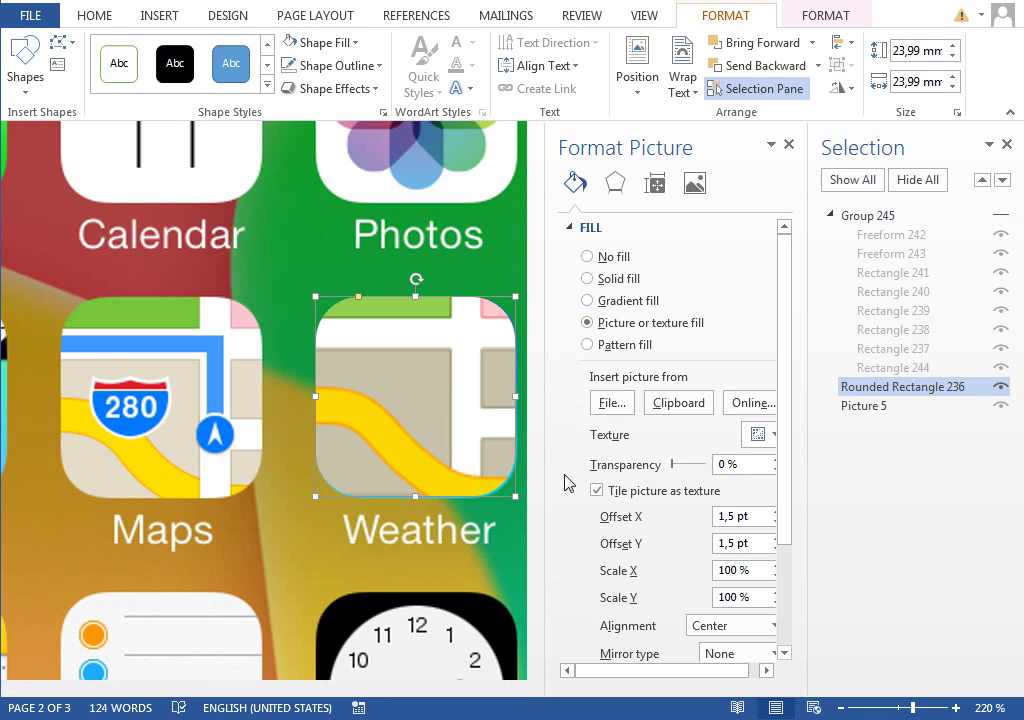
# Keep tile alignment at Center, set Offset X to 0 pt and raise Offset Y to 5 pt
pyautogui.click(735, 625)
pyautogui.click(737, 712)
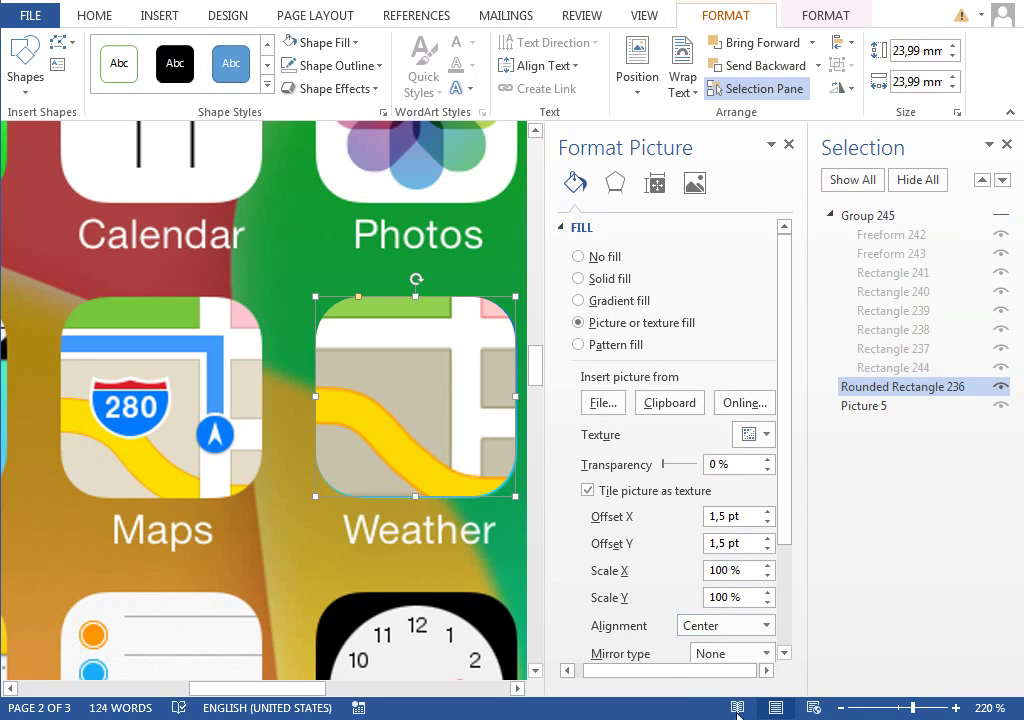
pyautogui.tripleClick(740, 543)
pyautogui.write('0')
pyautogui.moveTo(743, 517); pyautogui.dragTo(700, 517)
pyautogui.write('0')
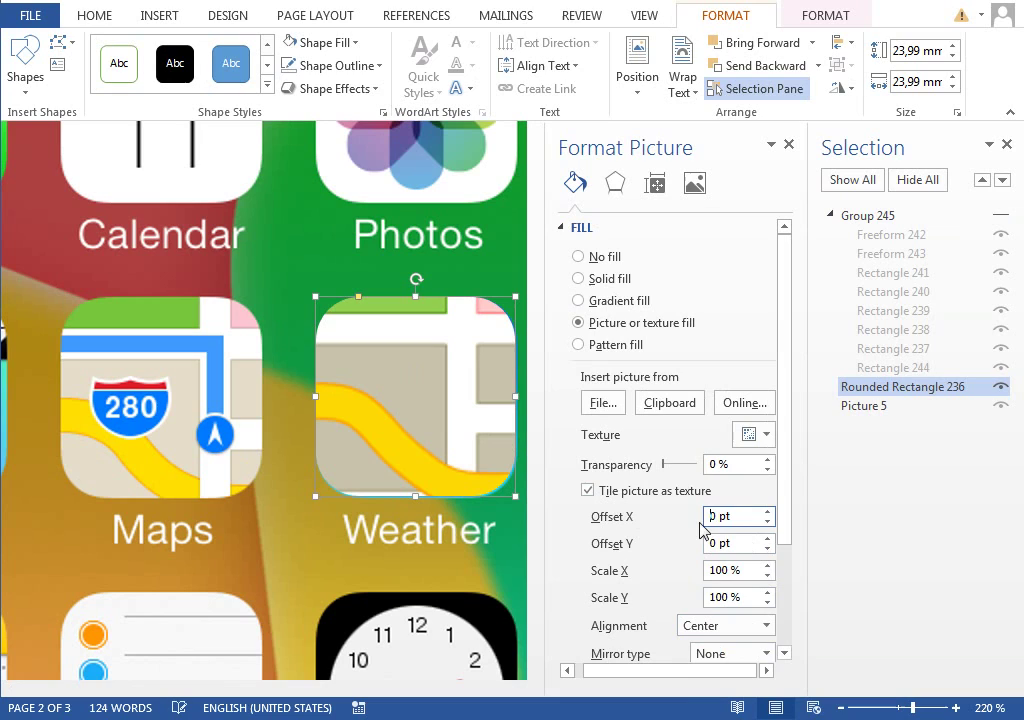
pyautogui.click(767, 512)
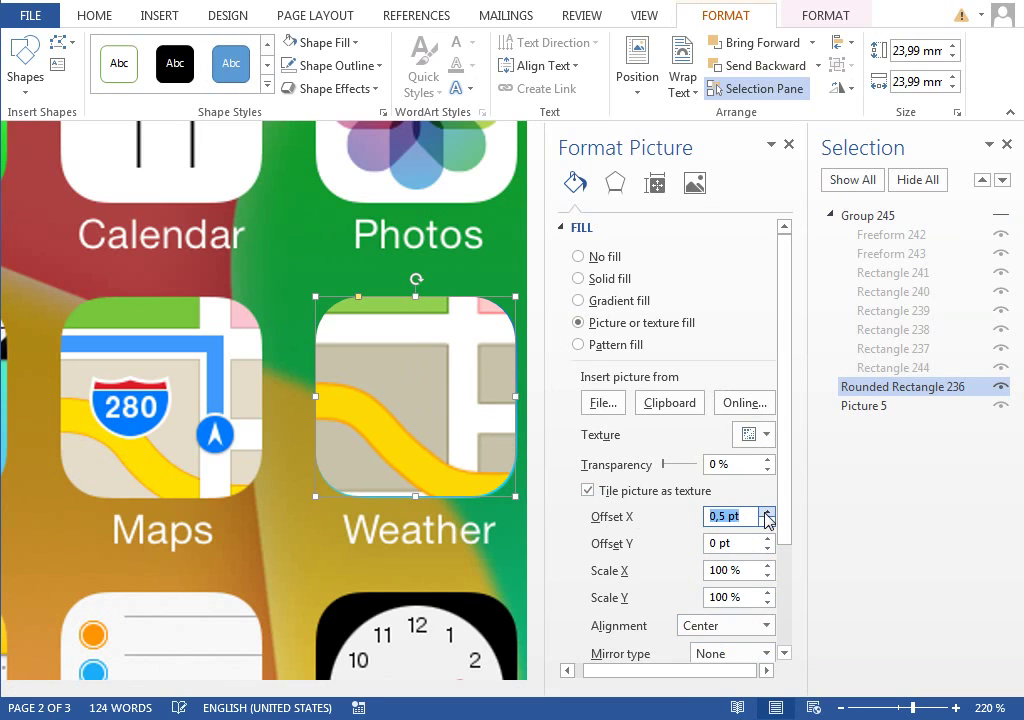
pyautogui.click(767, 521)
pyautogui.click(767, 539)
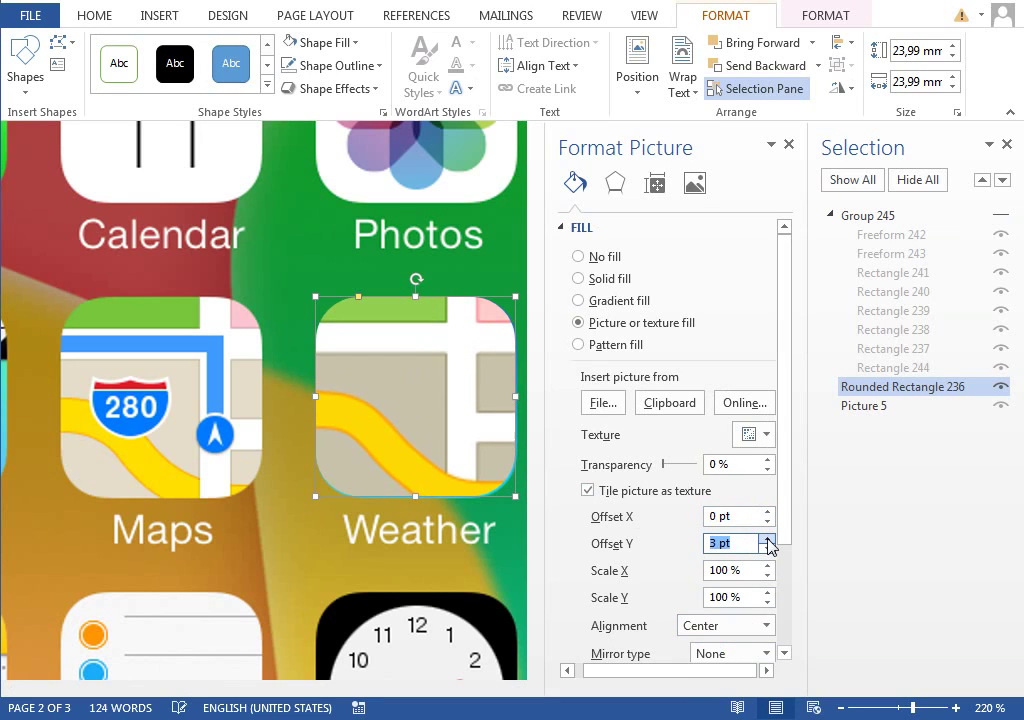
pyautogui.click(767, 539)
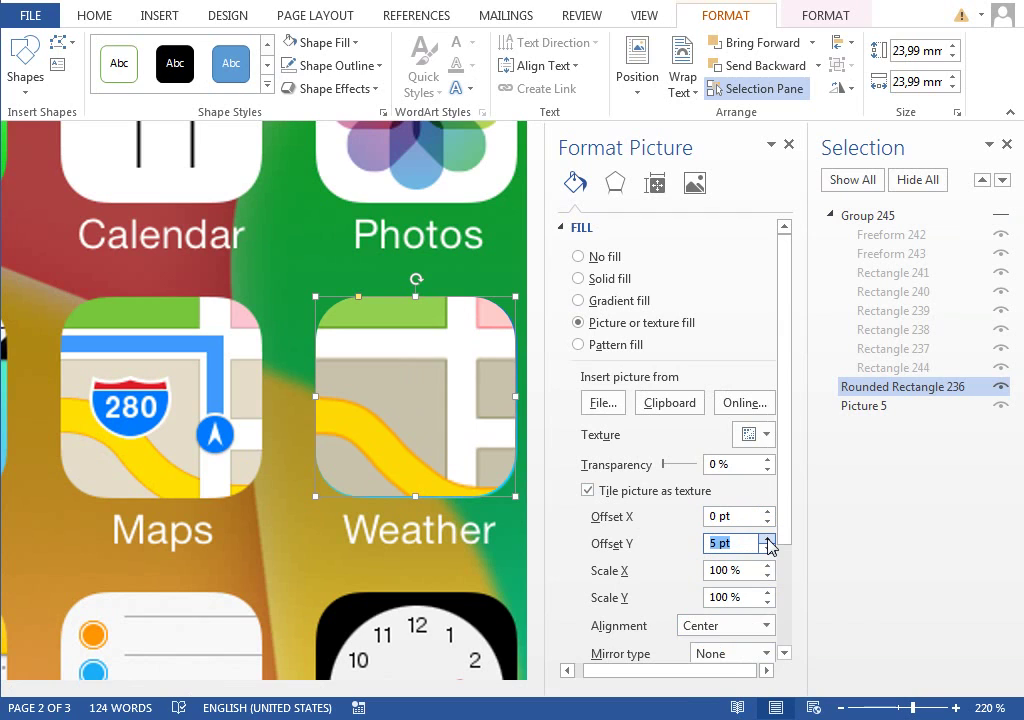